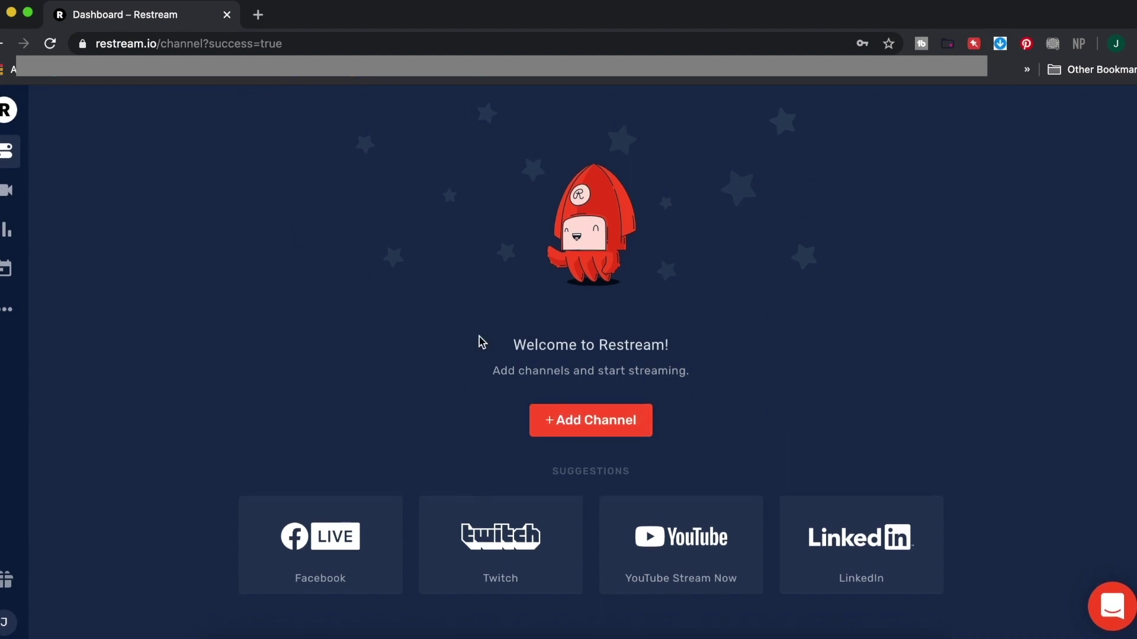
# Connect Facebook Live as a destination streaming to the Personal profile and save its channel settings.
pyautogui.click(591, 421)
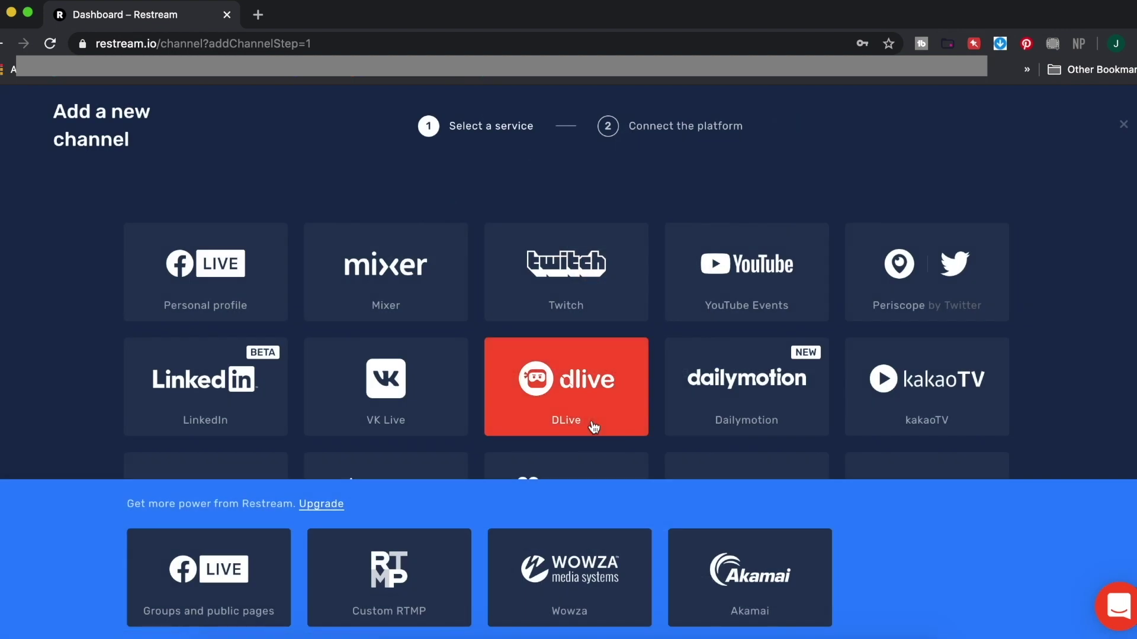
pyautogui.scroll(-4, 635, 337)
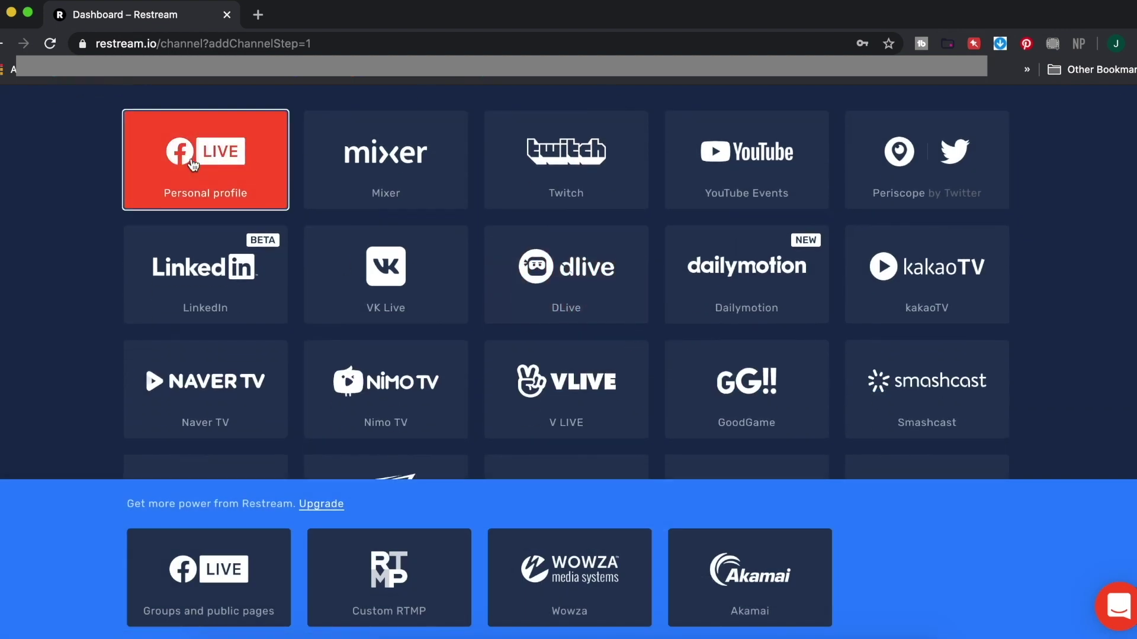
pyautogui.click(196, 166)
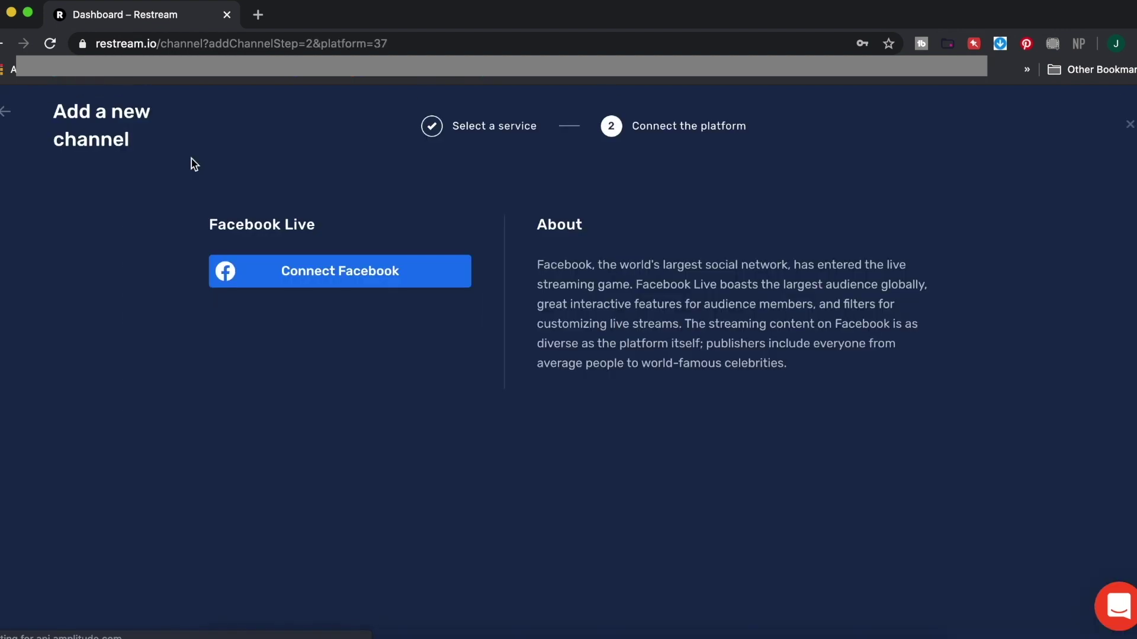
pyautogui.click(364, 283)
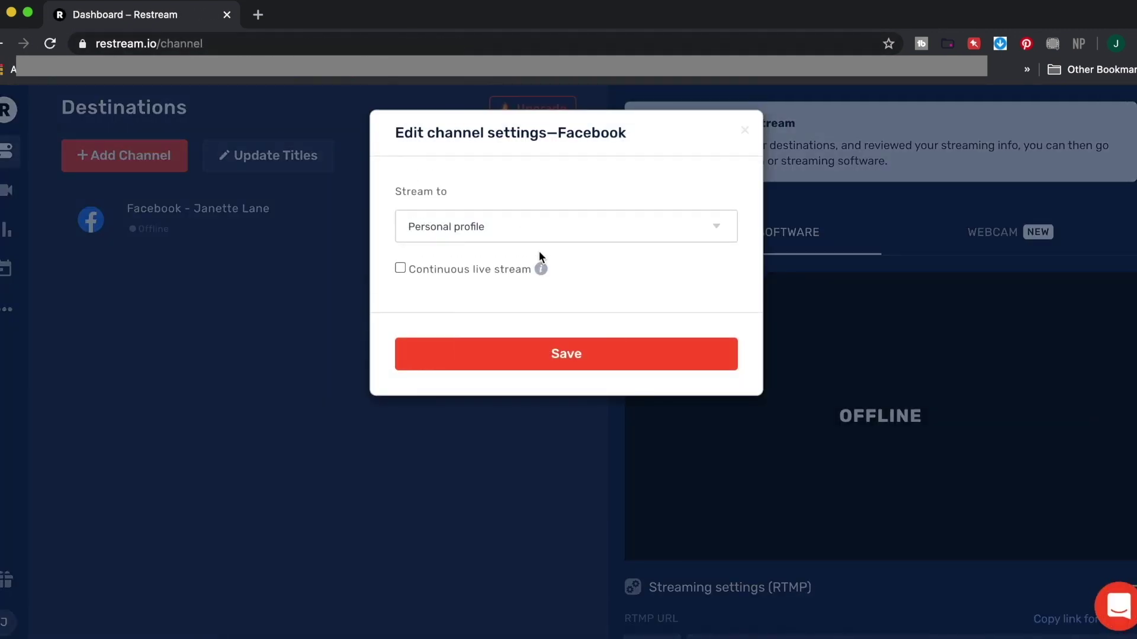
pyautogui.click(603, 356)
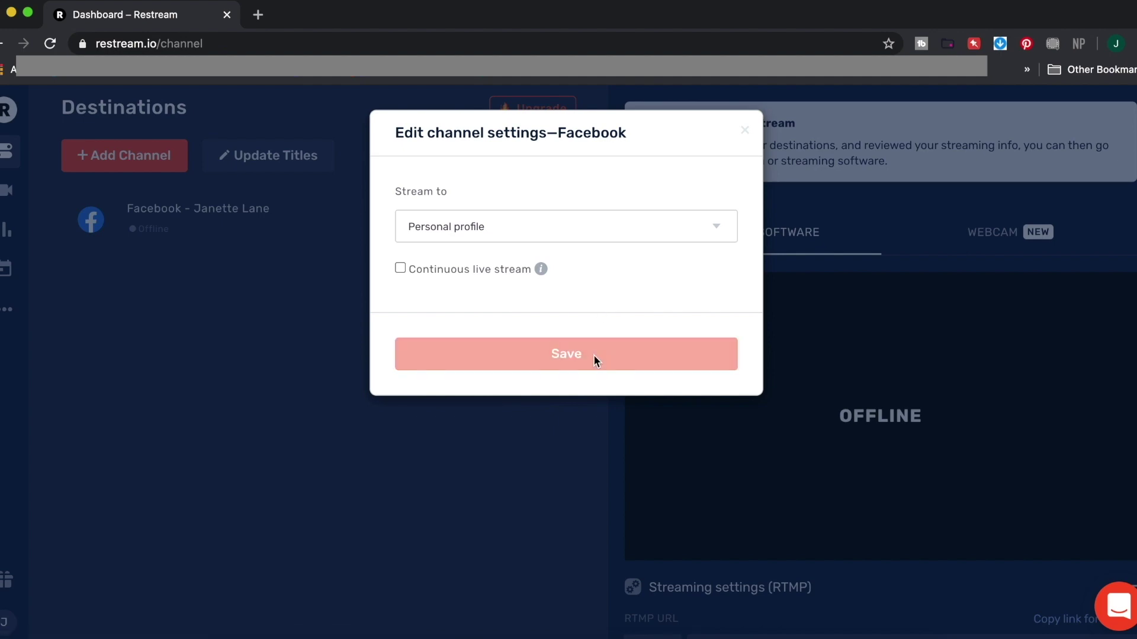
# Add YouTube Events as a second destination and connect its account.
pyautogui.click(133, 158)
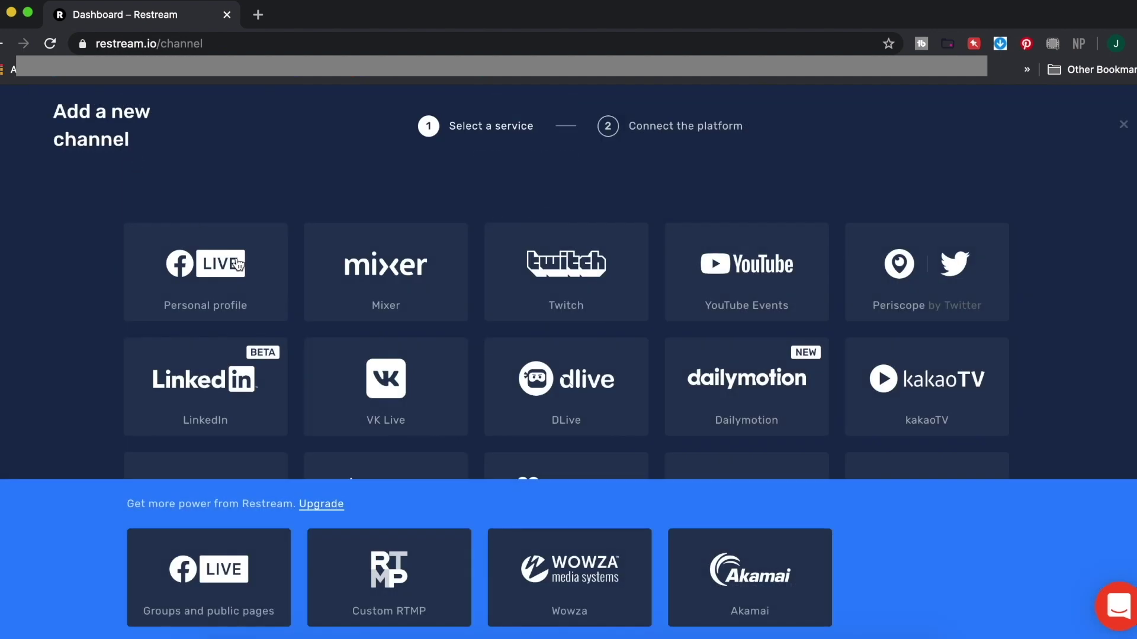
pyautogui.click(754, 290)
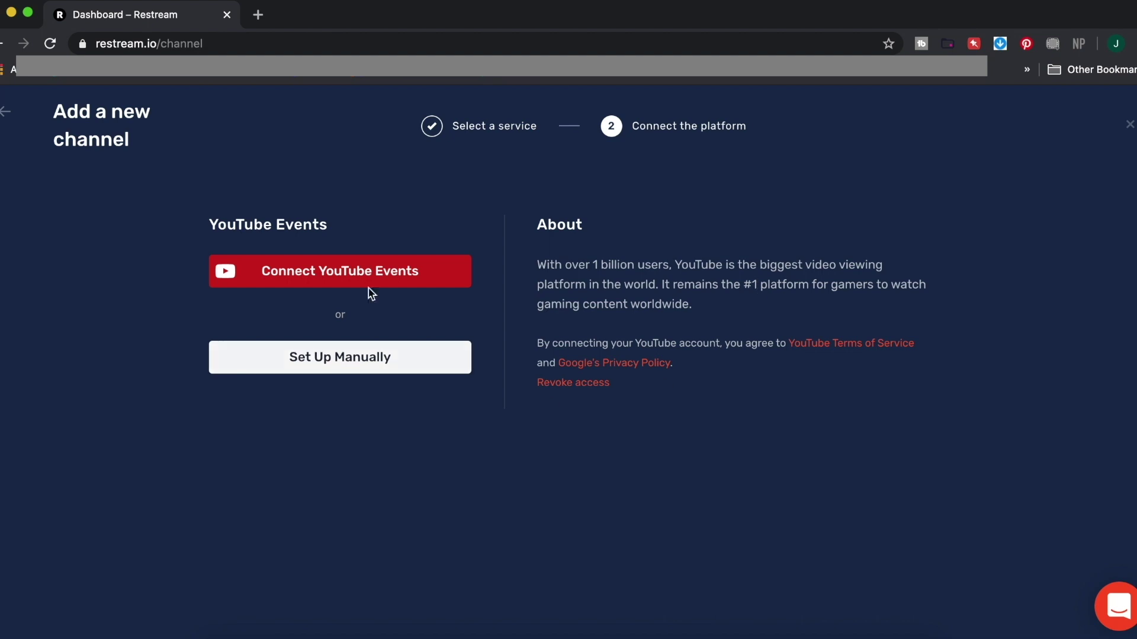
pyautogui.click(380, 272)
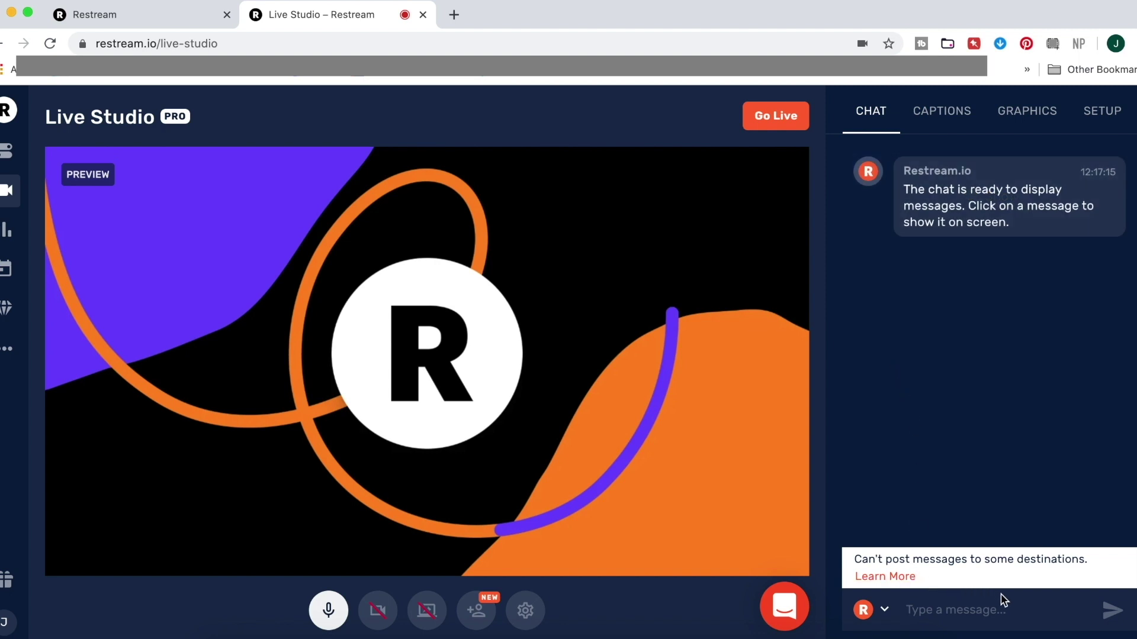
# Create a 'Follow us on Youtube' caption with a second line telling viewers whom to search for.
pyautogui.click(942, 111)
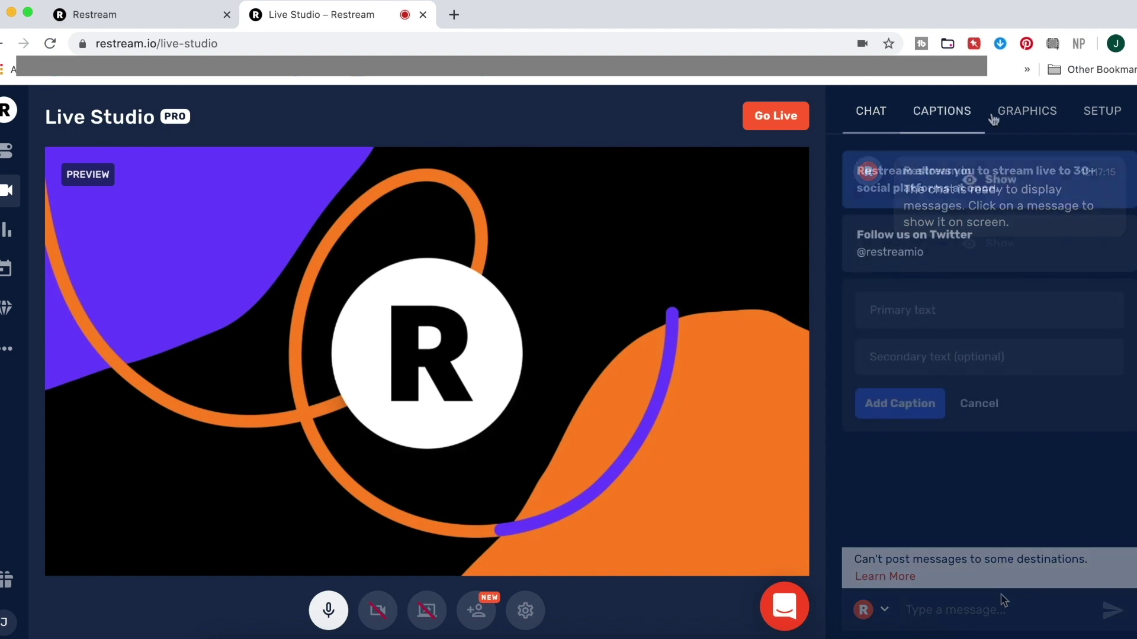
pyautogui.click(971, 313)
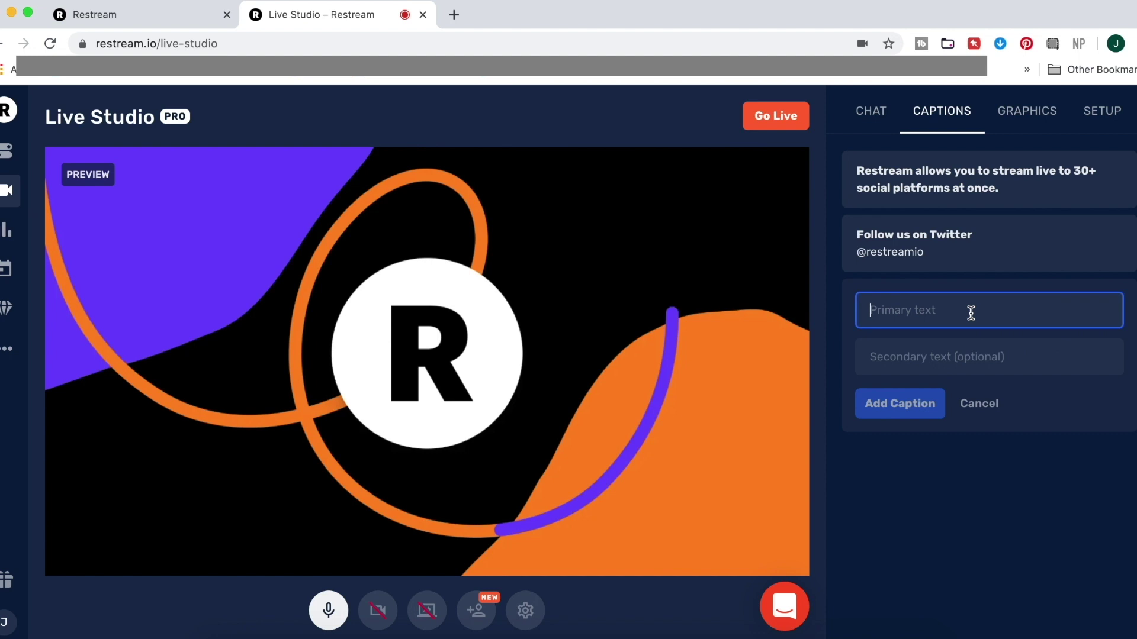
pyautogui.write('Follow us on Youtube!')
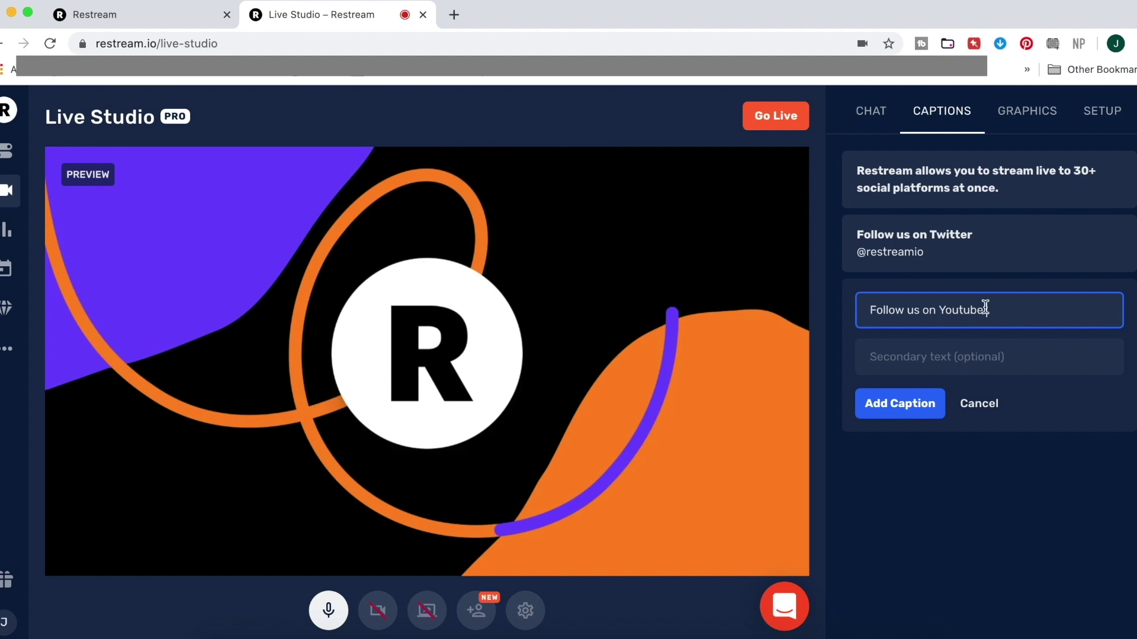
pyautogui.click(988, 361)
pyautogui.write('Search Janette Lane and or Helen Griffin')
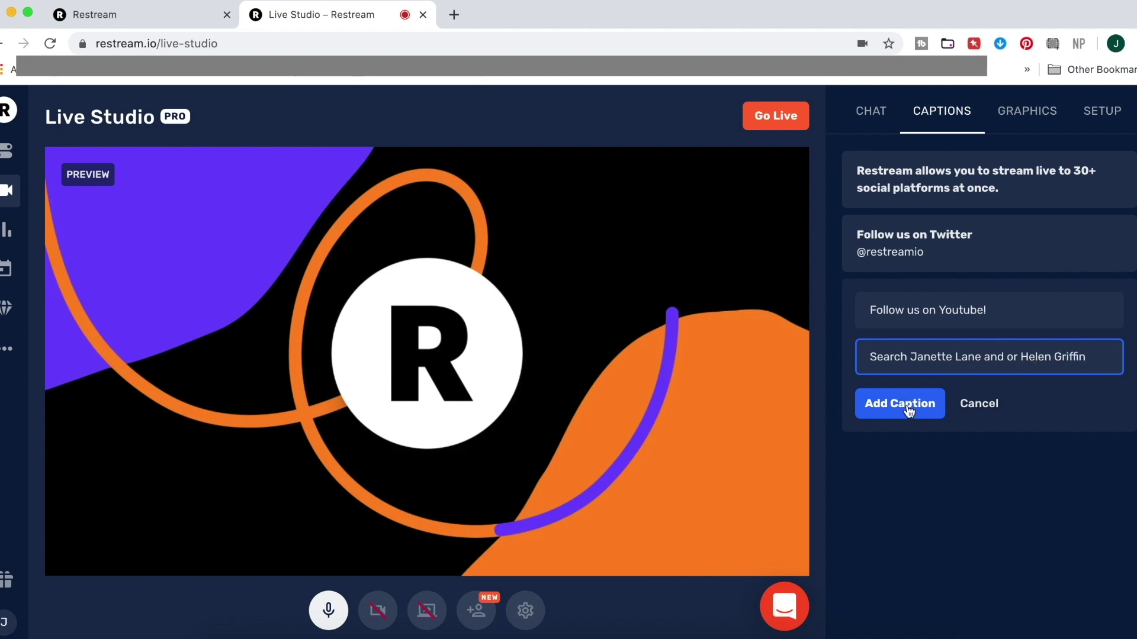
pyautogui.click(907, 405)
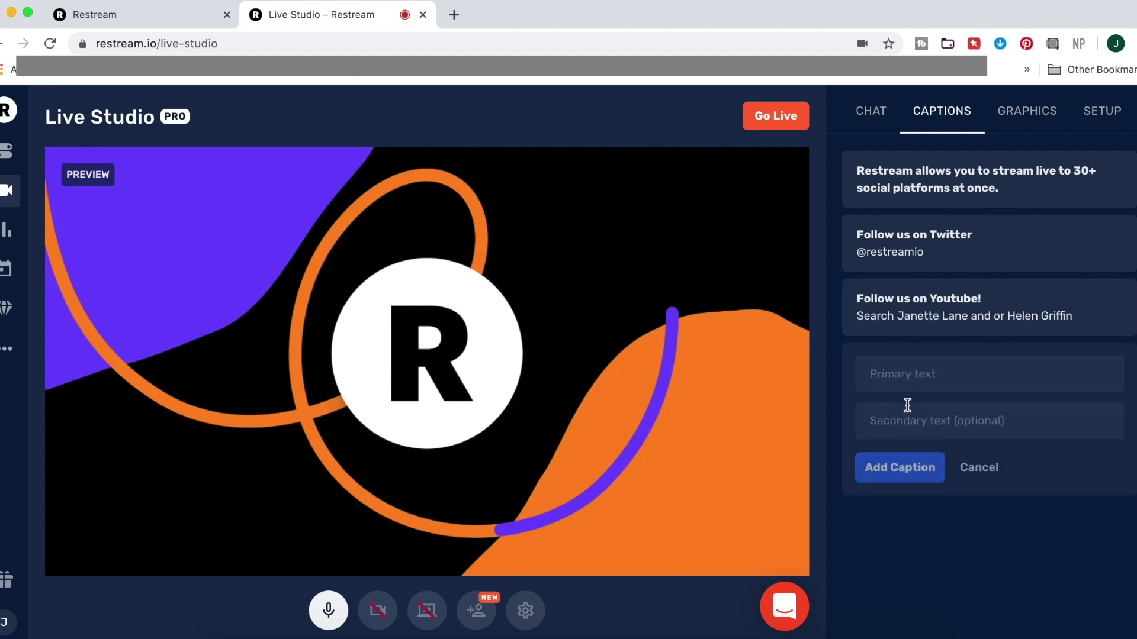
# Show the new caption on the preview, hide it again, then start a custom logo upload in Graphics.
pyautogui.moveTo(898, 294)
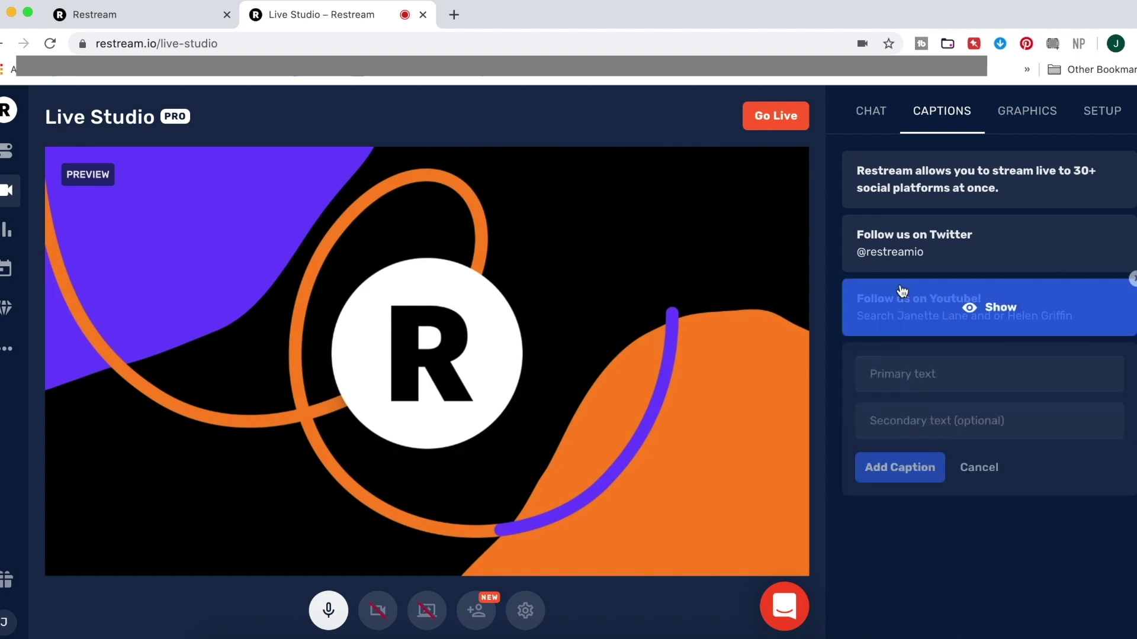
pyautogui.click(1001, 308)
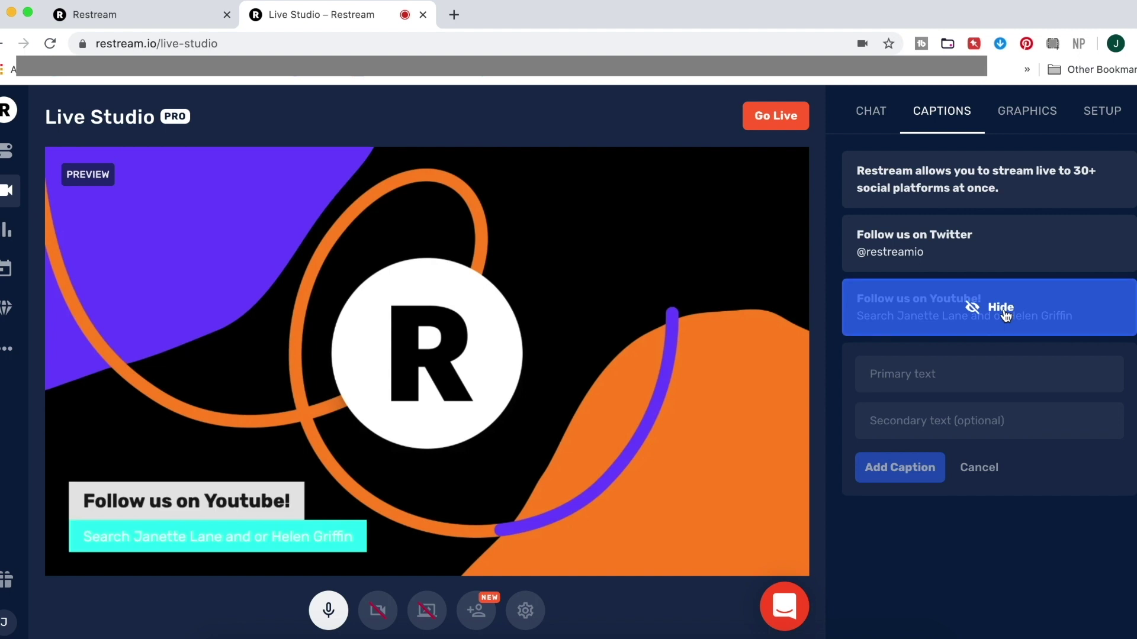
pyautogui.click(1005, 314)
pyautogui.click(1042, 113)
pyautogui.click(939, 222)
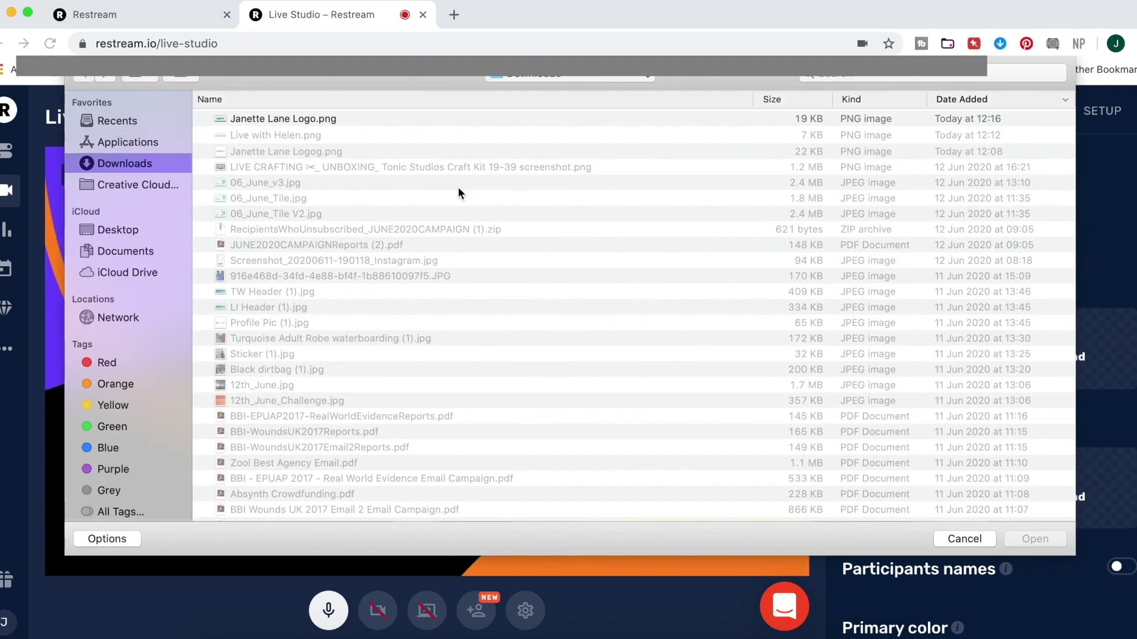
# Upload the logo PNG and show it at the preview's top-right corner.
pyautogui.click(379, 119)
pyautogui.click(1042, 539)
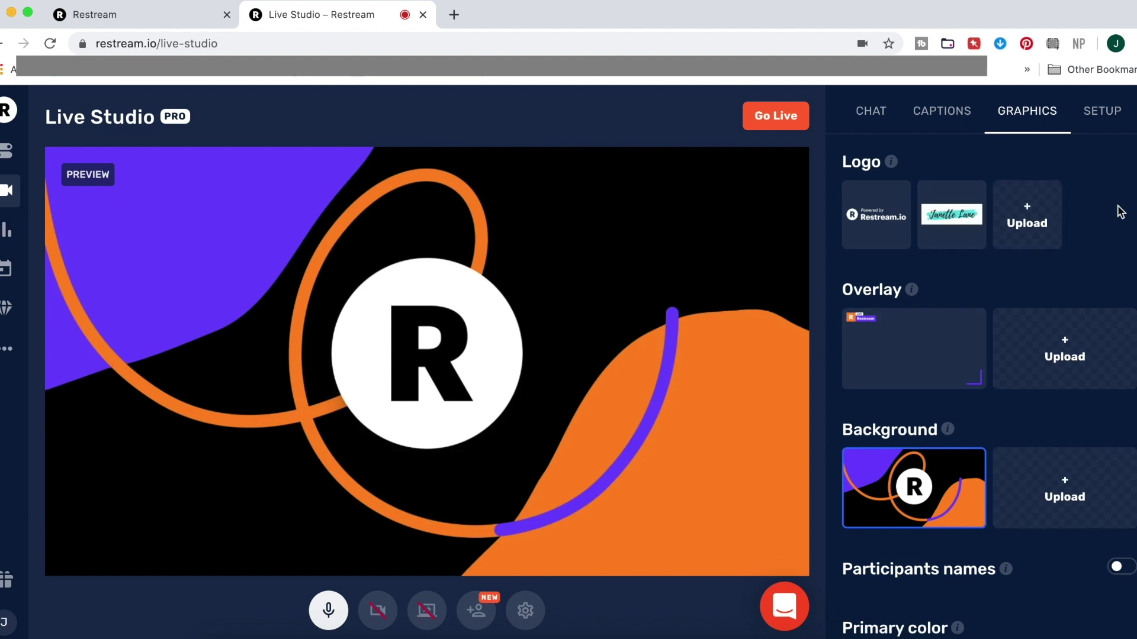
pyautogui.click(951, 219)
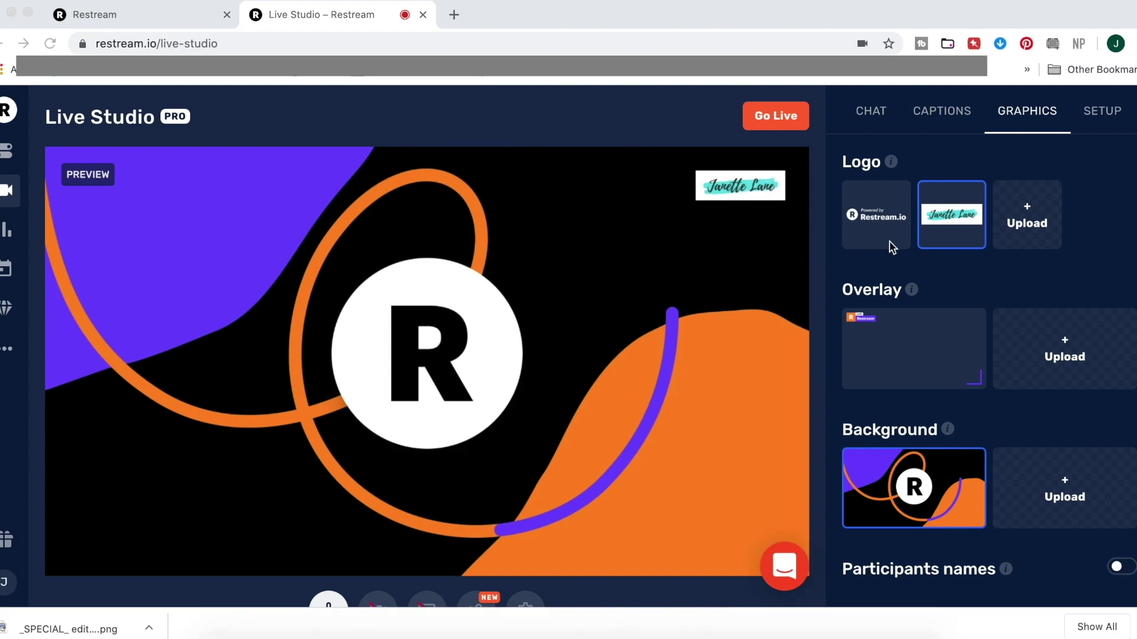
# Upload _SPECIAL_ edition.png as a new overlay image.
pyautogui.click(1067, 345)
pyautogui.click(1066, 344)
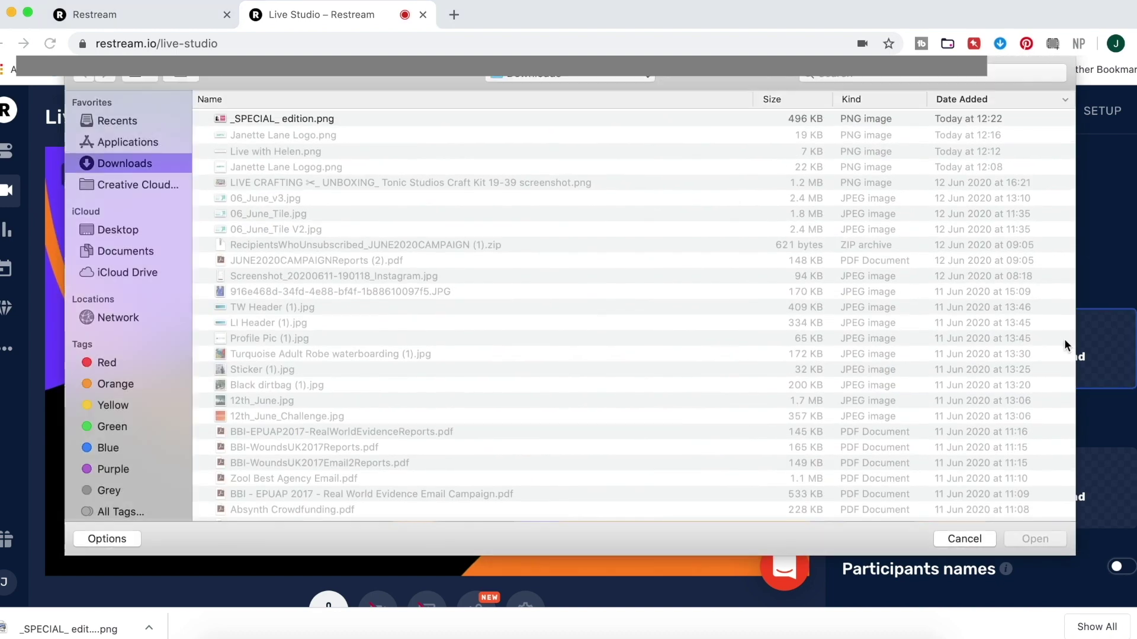
pyautogui.click(302, 120)
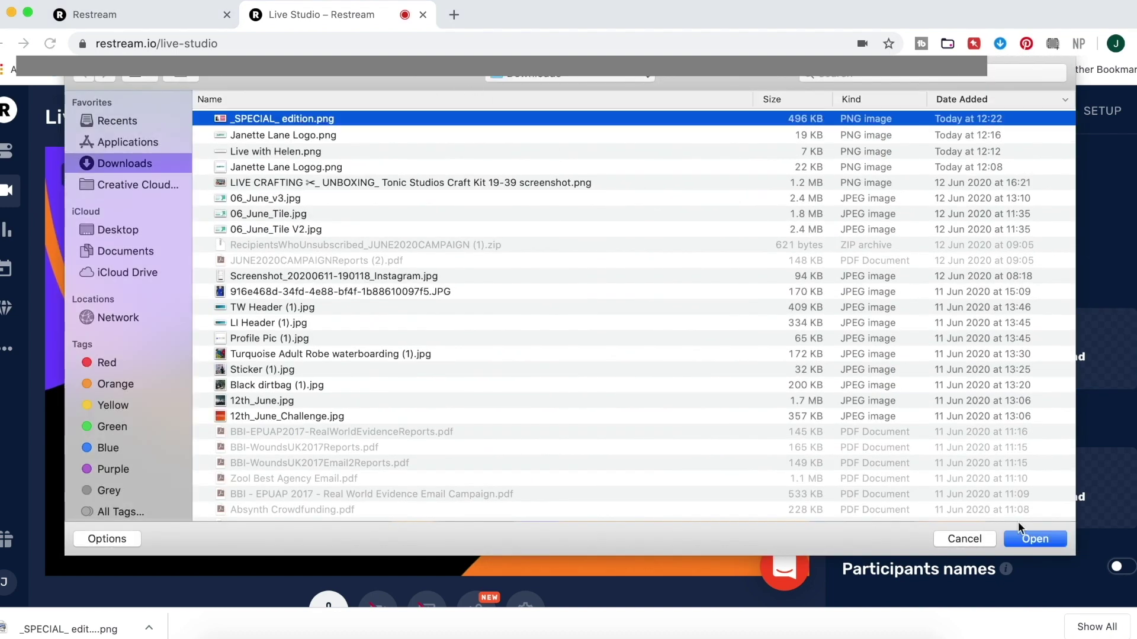
pyautogui.click(1035, 539)
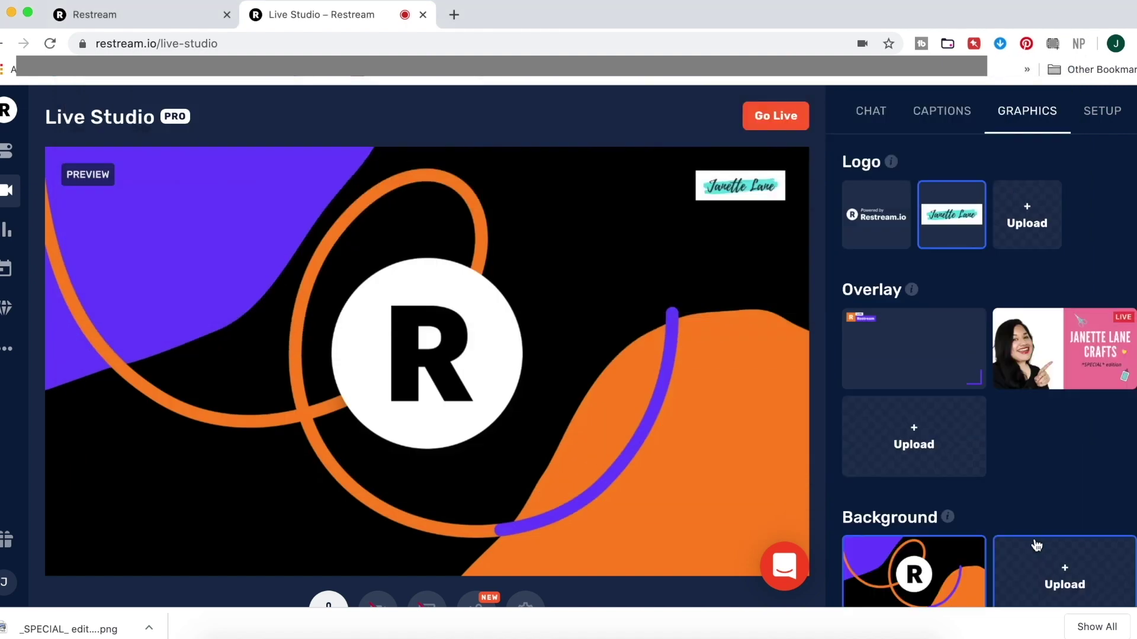
# Hide the custom logo and show the *SPECIAL* edition overlay filling the whole preview.
pyautogui.moveTo(1051, 358)
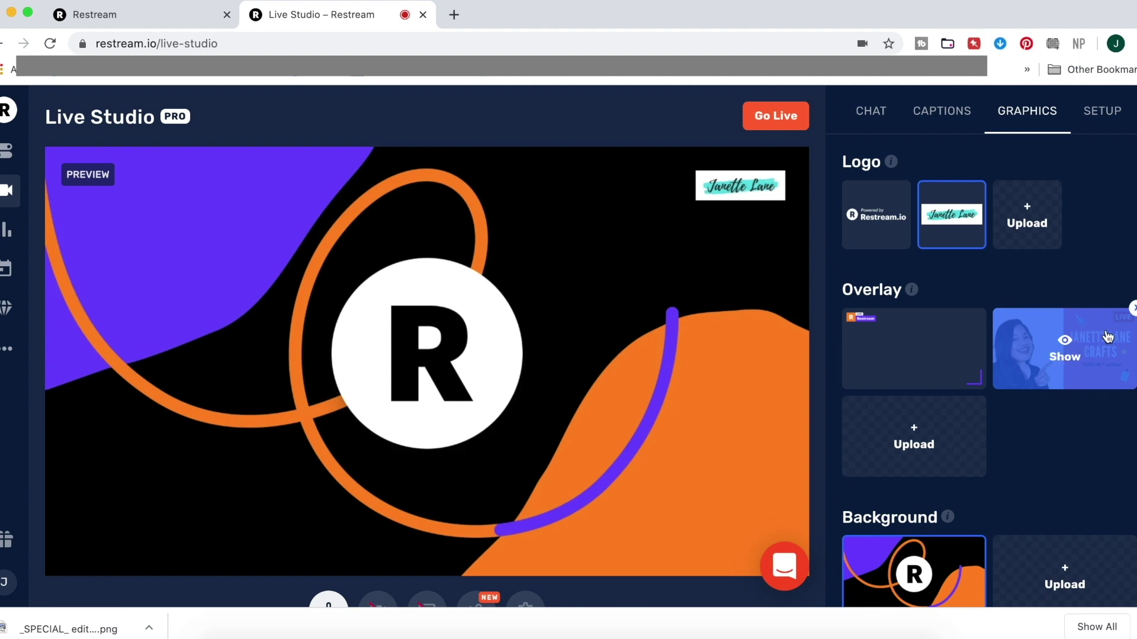
pyautogui.moveTo(952, 218)
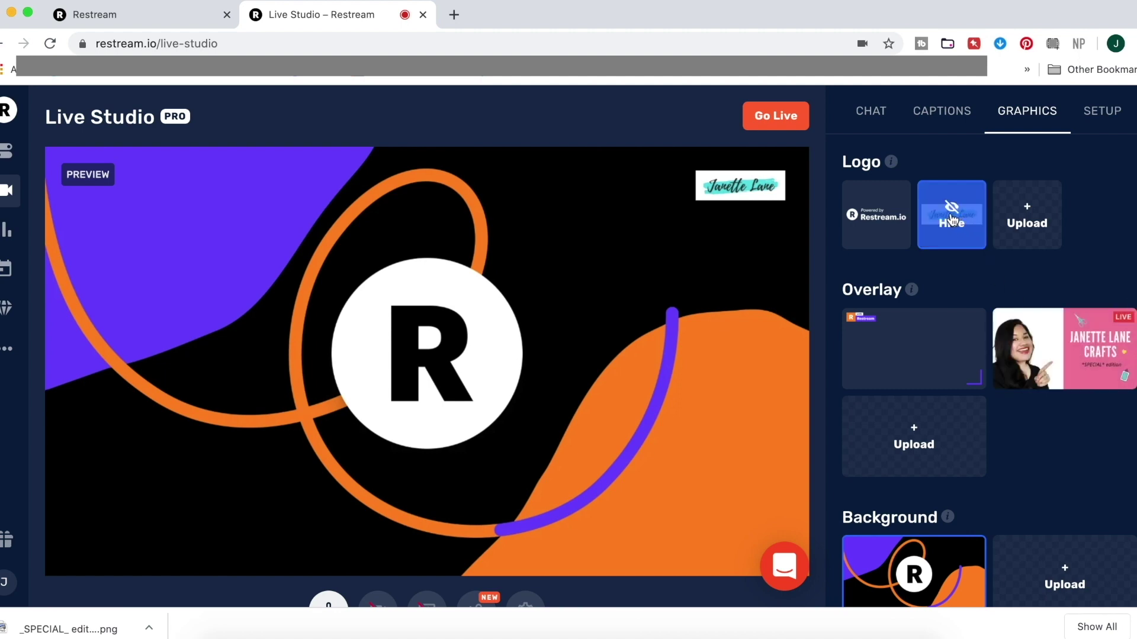
pyautogui.click(952, 218)
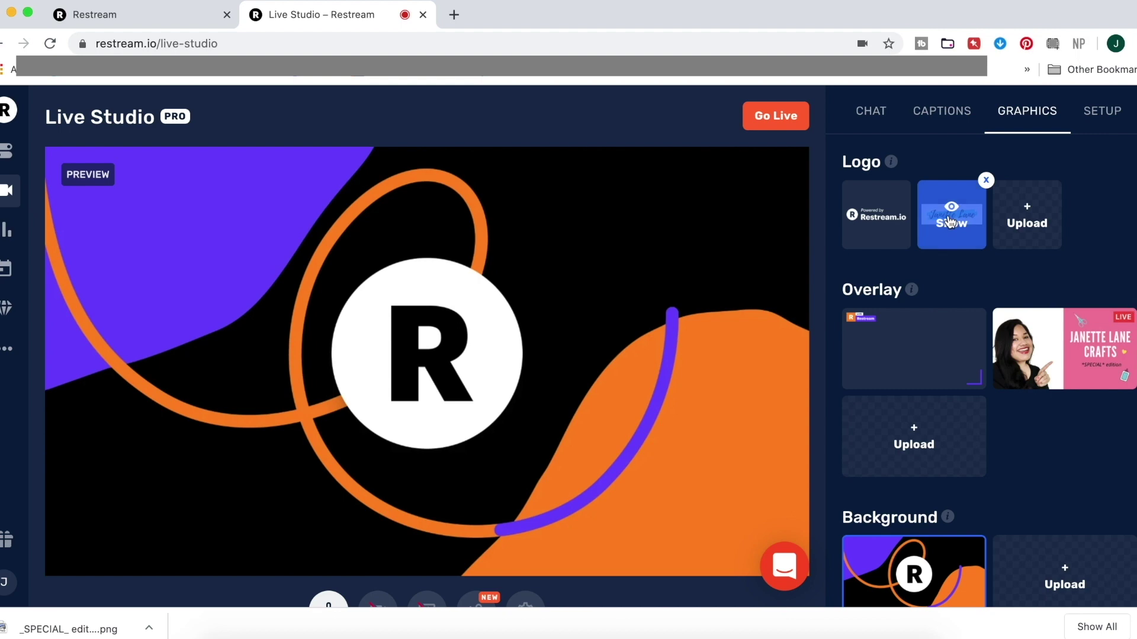
pyautogui.click(950, 222)
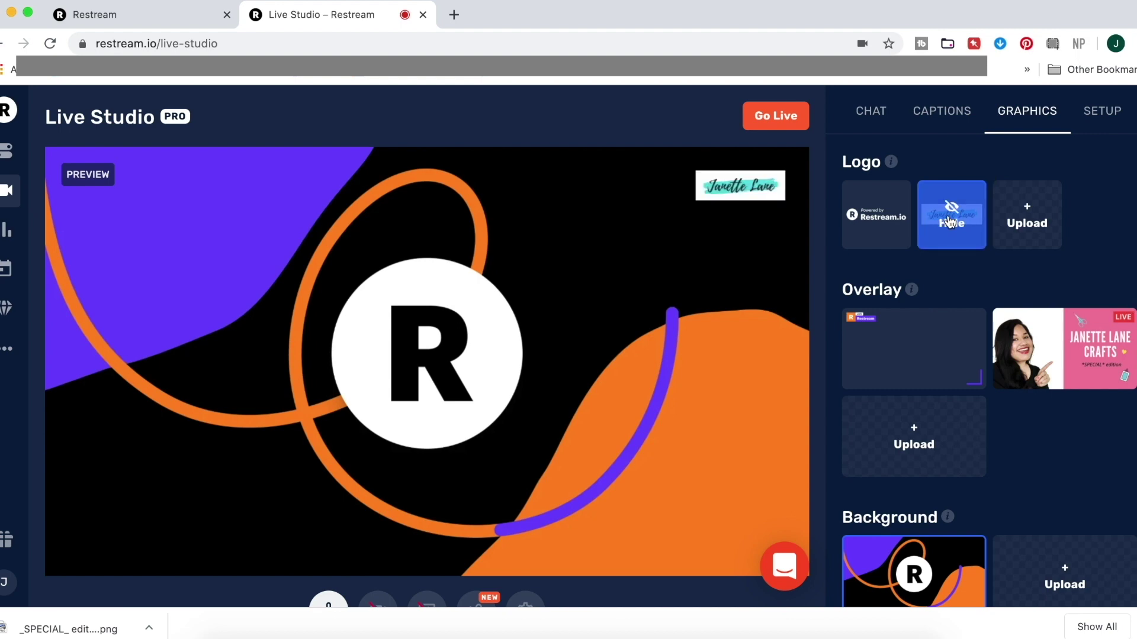
pyautogui.click(951, 222)
pyautogui.click(1066, 354)
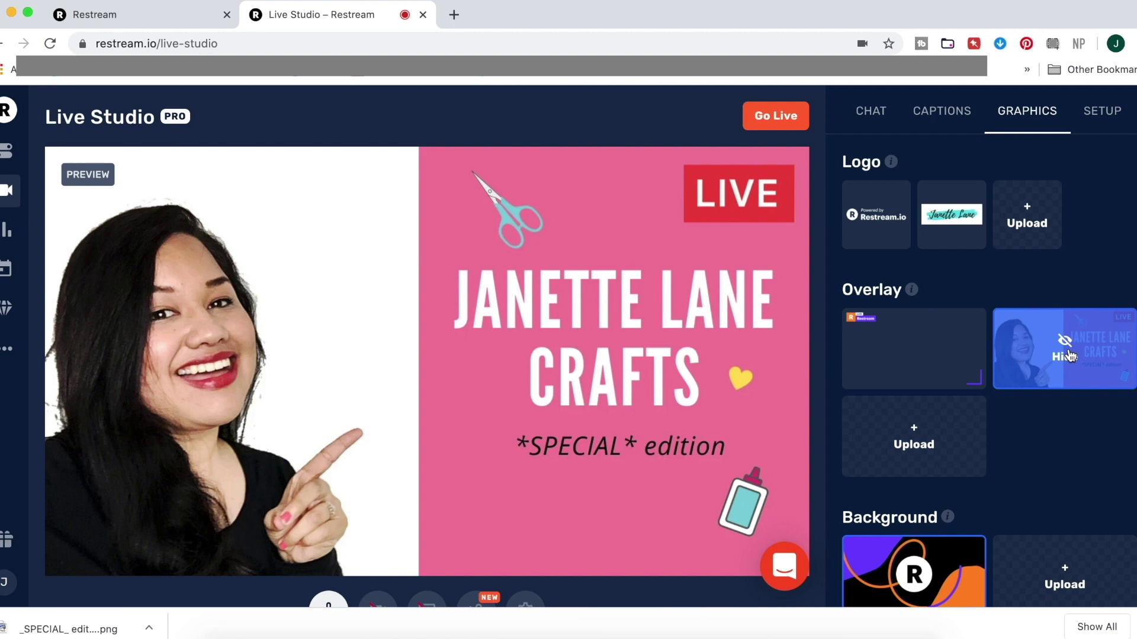
pyautogui.scroll(-2, 1056, 467)
pyautogui.scroll(3, 1058, 468)
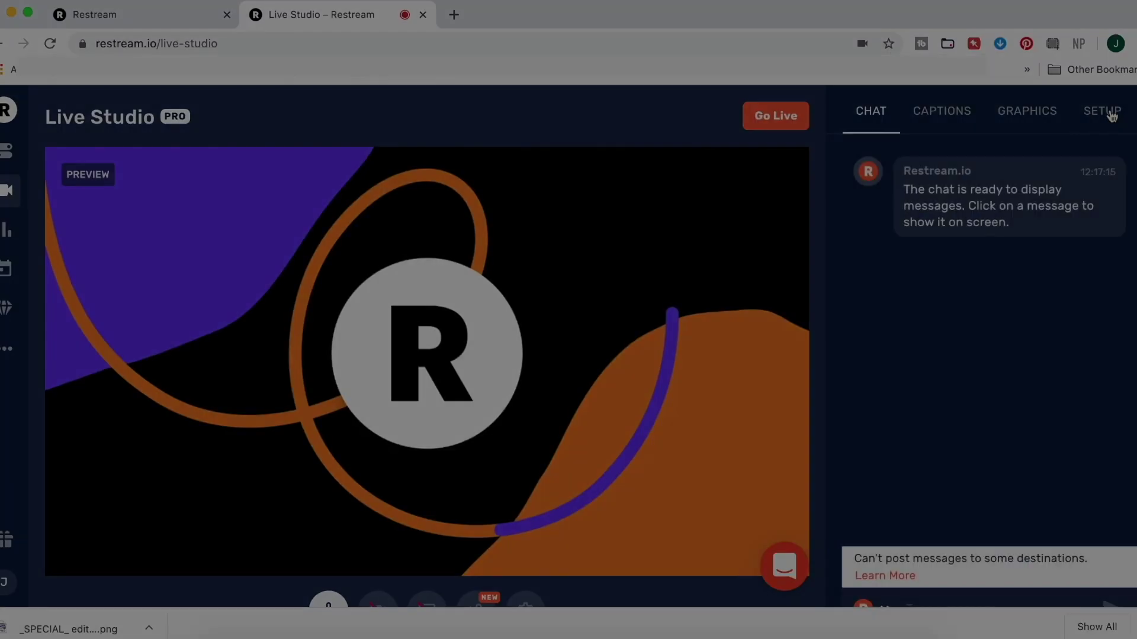
# Enter the 'Mini Crafty Chat' stream title and special crafty-chat description, then apply both to all destinations.
pyautogui.click(1107, 112)
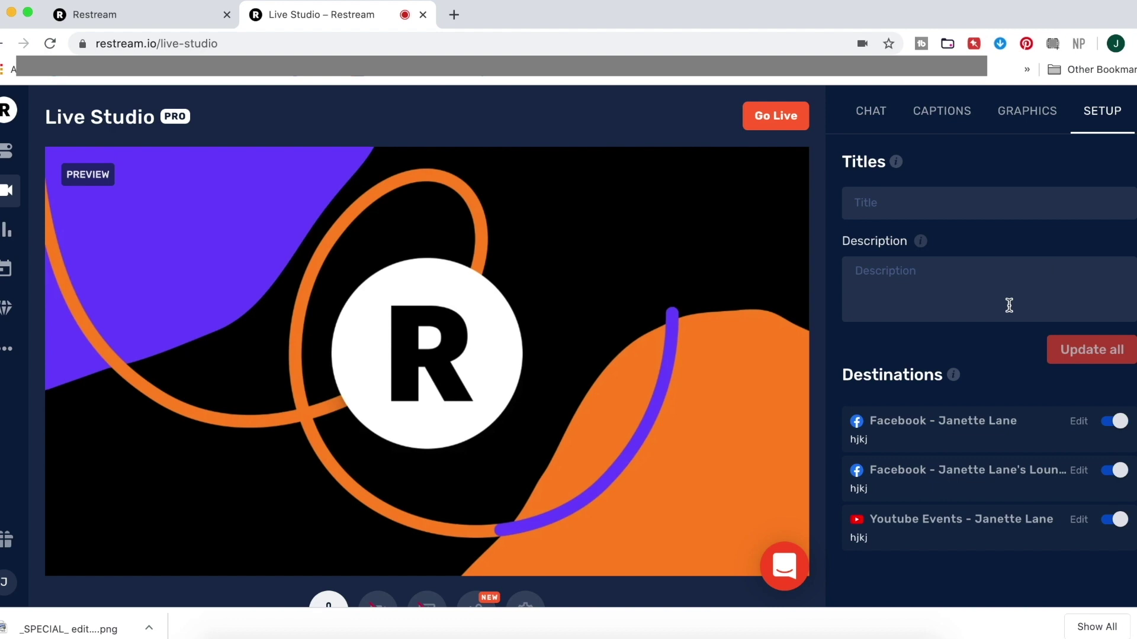
pyautogui.scroll(-2, 1009, 306)
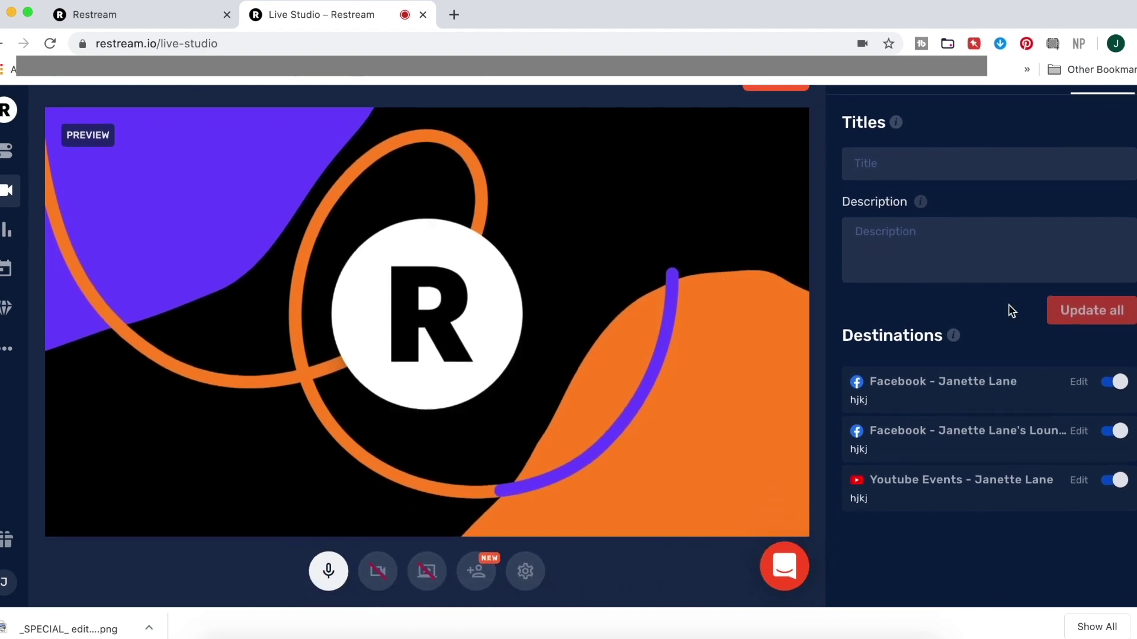
pyautogui.click(967, 164)
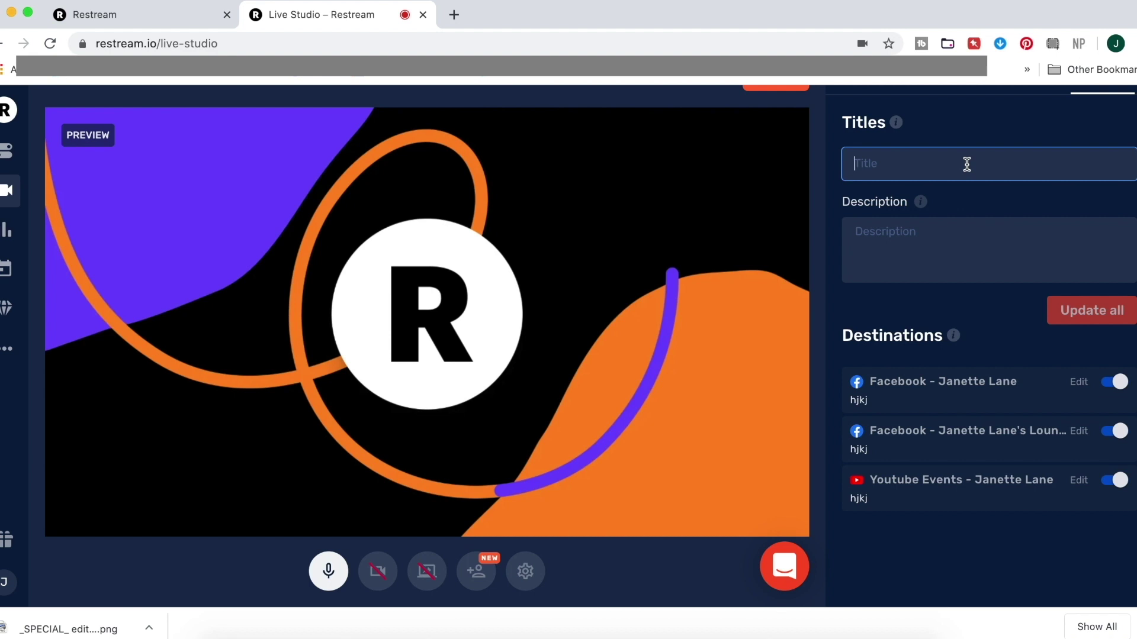
pyautogui.write('Live')
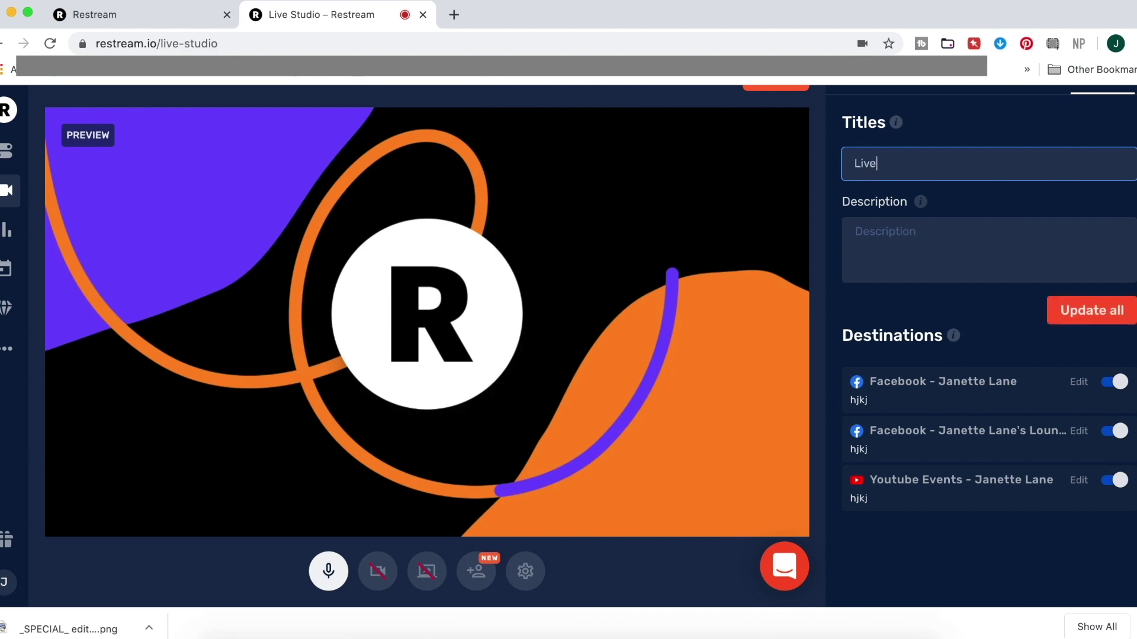
pyautogui.write(' with Helen Griffin for a Mini Crafty Chat!')
pyautogui.press('Tab')
pyautogui.write('Join Helen G')
pyautogui.press('BackSpace')
pyautogui.press('BackSpace')
pyautogui.press('BackSpace')
pyautogui.press('BackSpace')
pyautogui.press('BackSpace')
pyautogui.press('BackSpace')
pyautogui.press('BackSpace')
pyautogui.write('me')
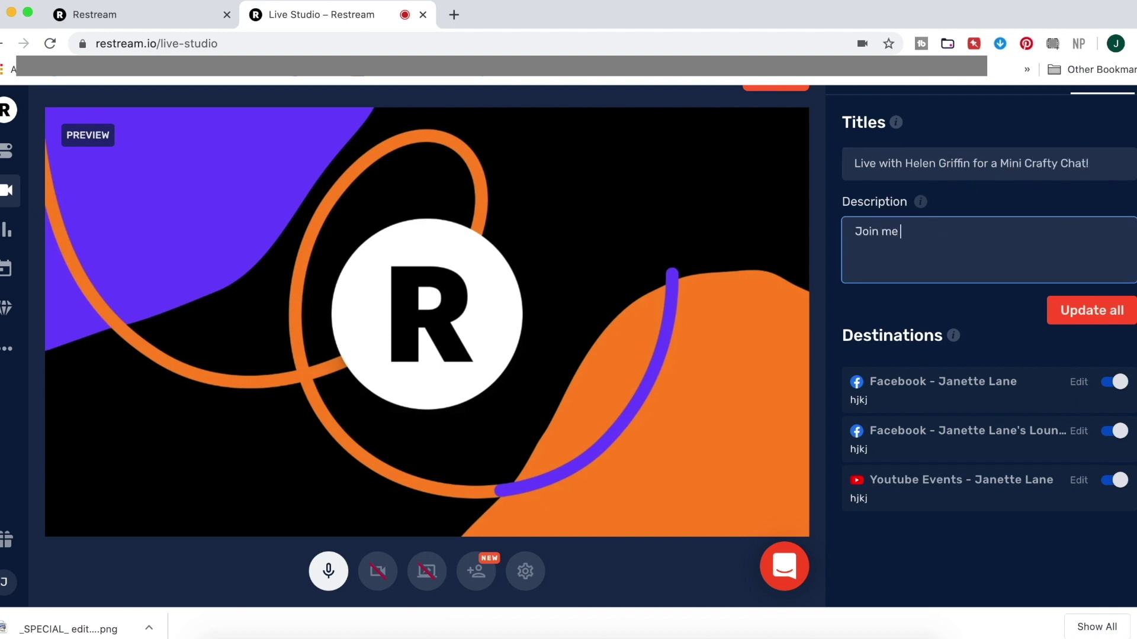
pyautogui.write(' for a special crafty c')
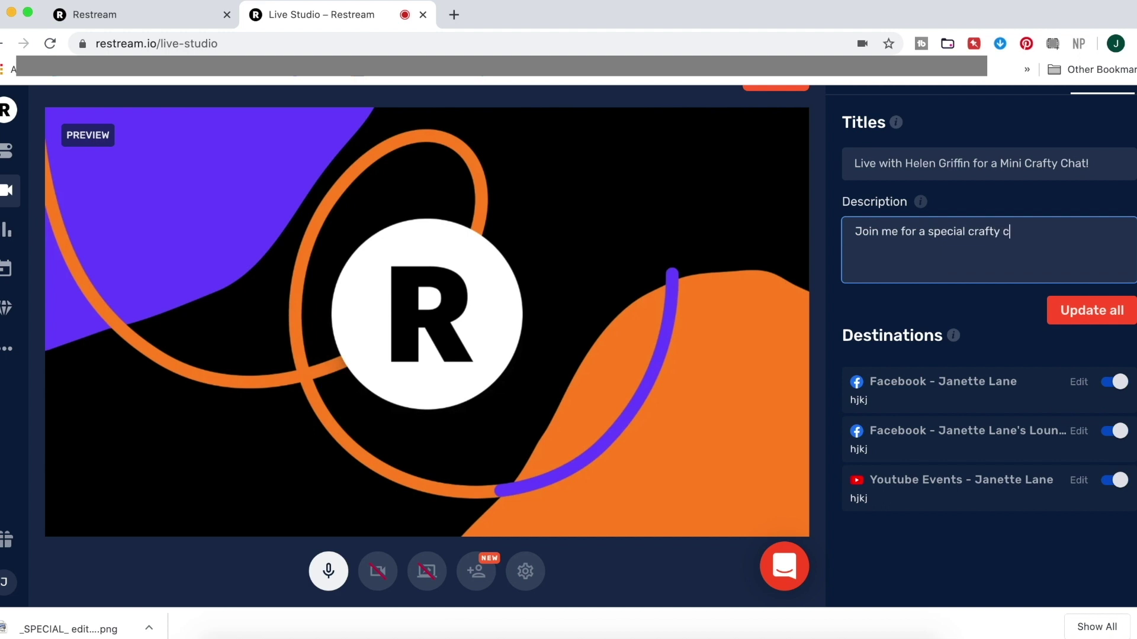
pyautogui.write('hat with Helen Griffin!')
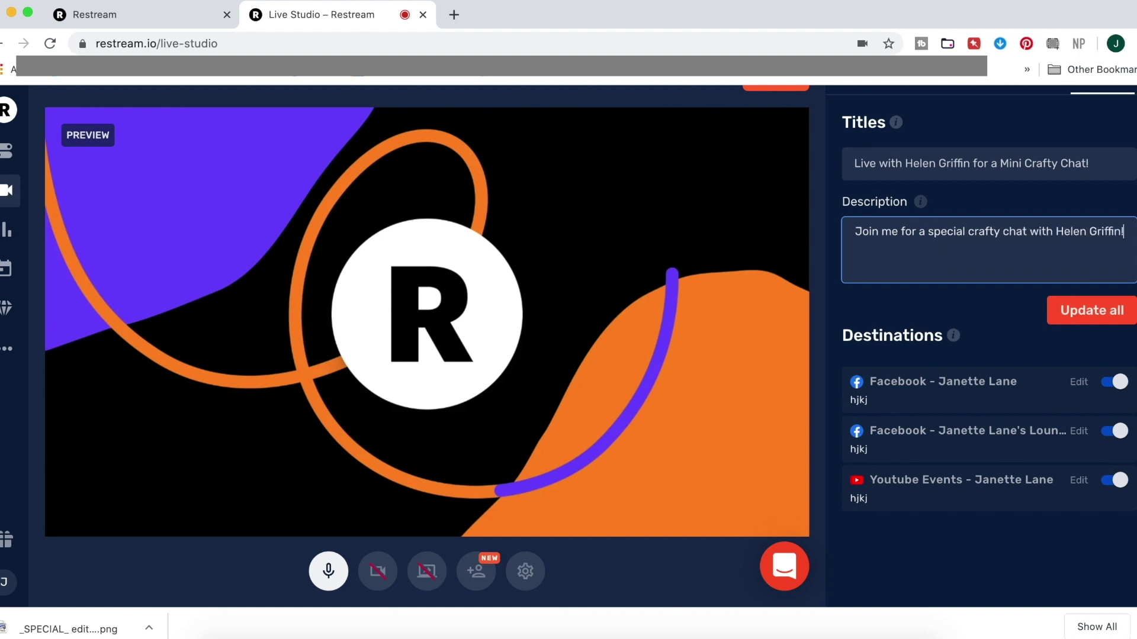
pyautogui.click(1091, 310)
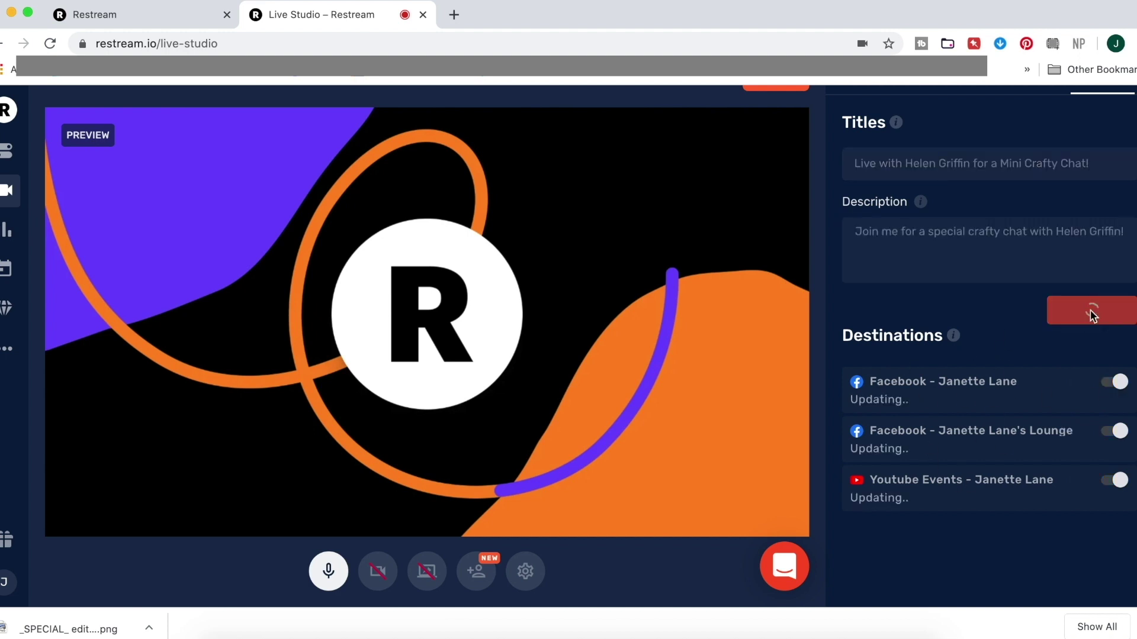
pyautogui.scroll(1, 1039, 513)
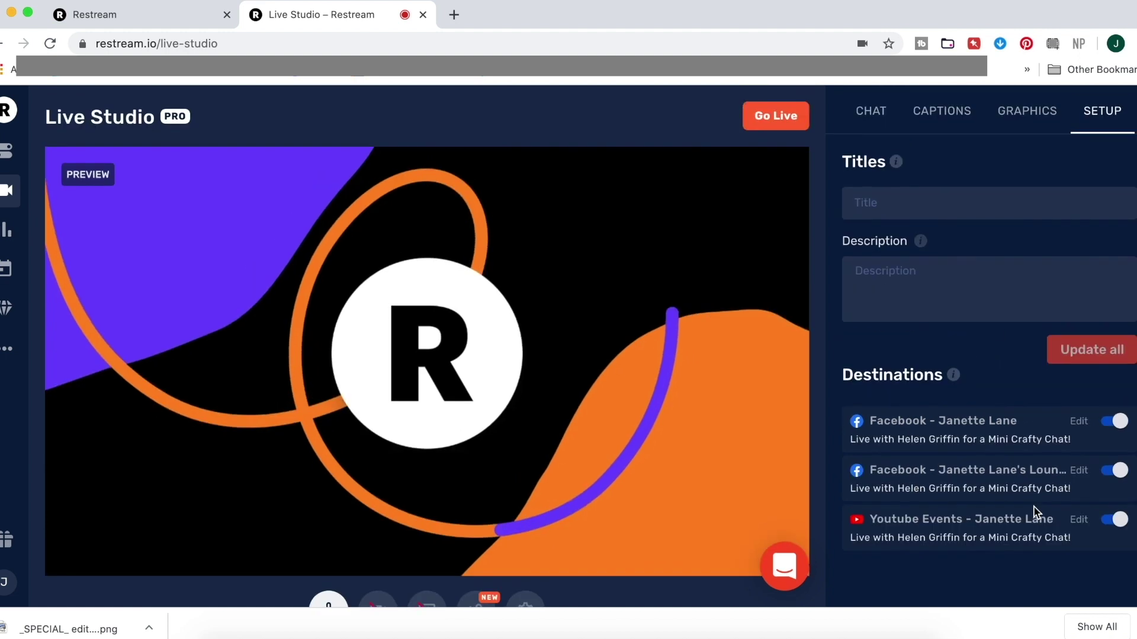
pyautogui.click(1080, 423)
pyautogui.scroll(-1, 995, 544)
pyautogui.scroll(-1, 994, 544)
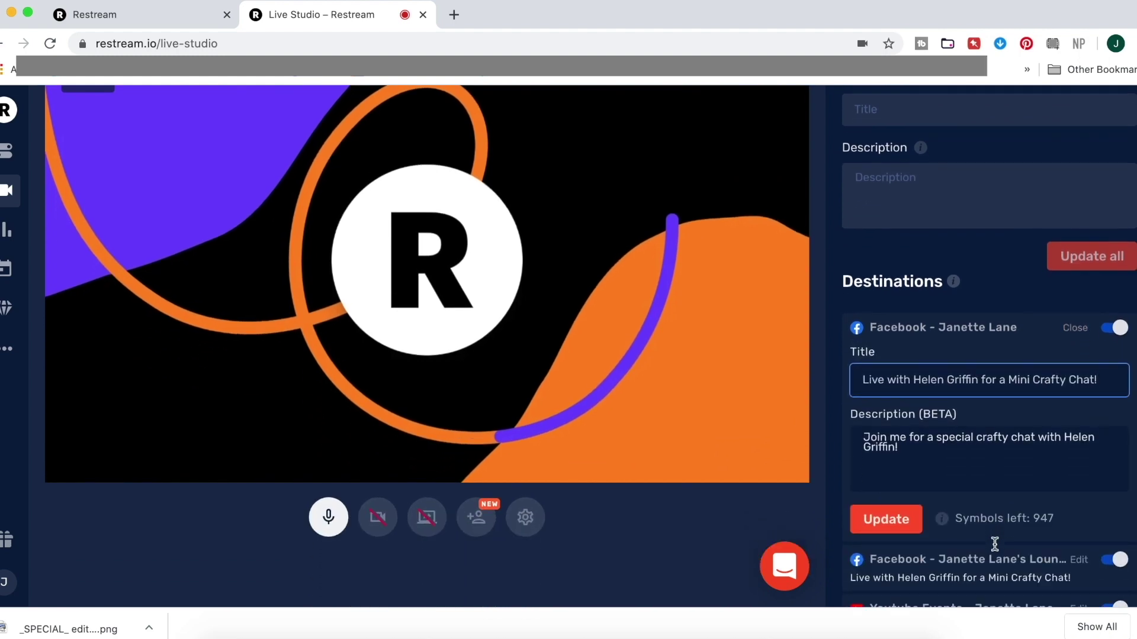
pyautogui.click(1075, 329)
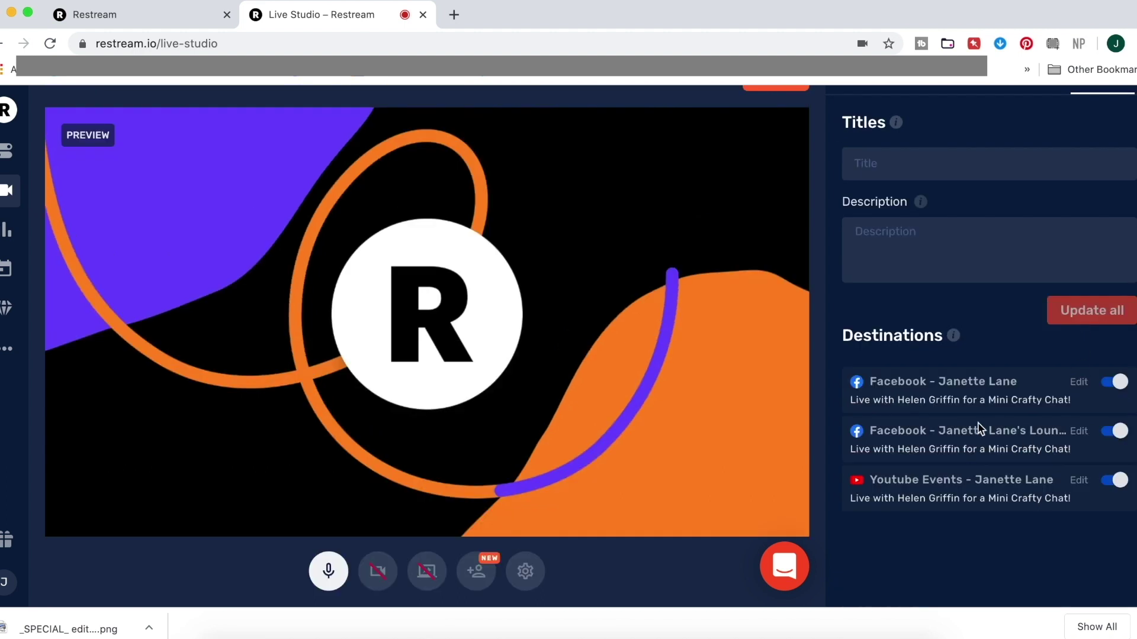
pyautogui.scroll(1, 935, 391)
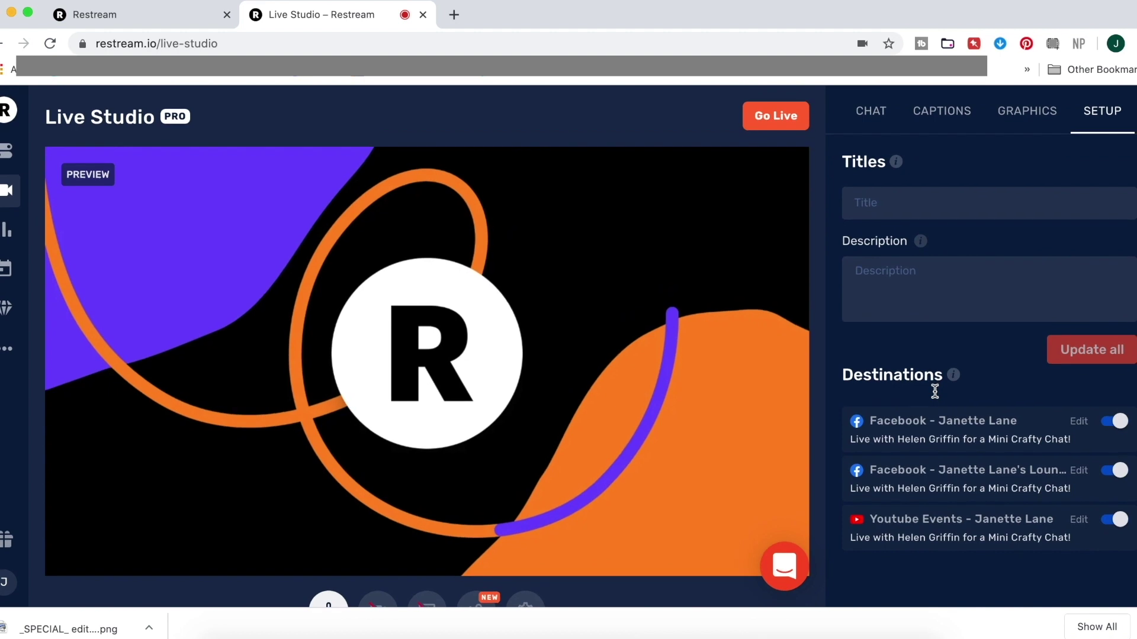
pyautogui.scroll(-1, 651, 373)
pyautogui.scroll(1, 651, 373)
pyautogui.scroll(-1, 751, 312)
pyautogui.scroll(1, 751, 312)
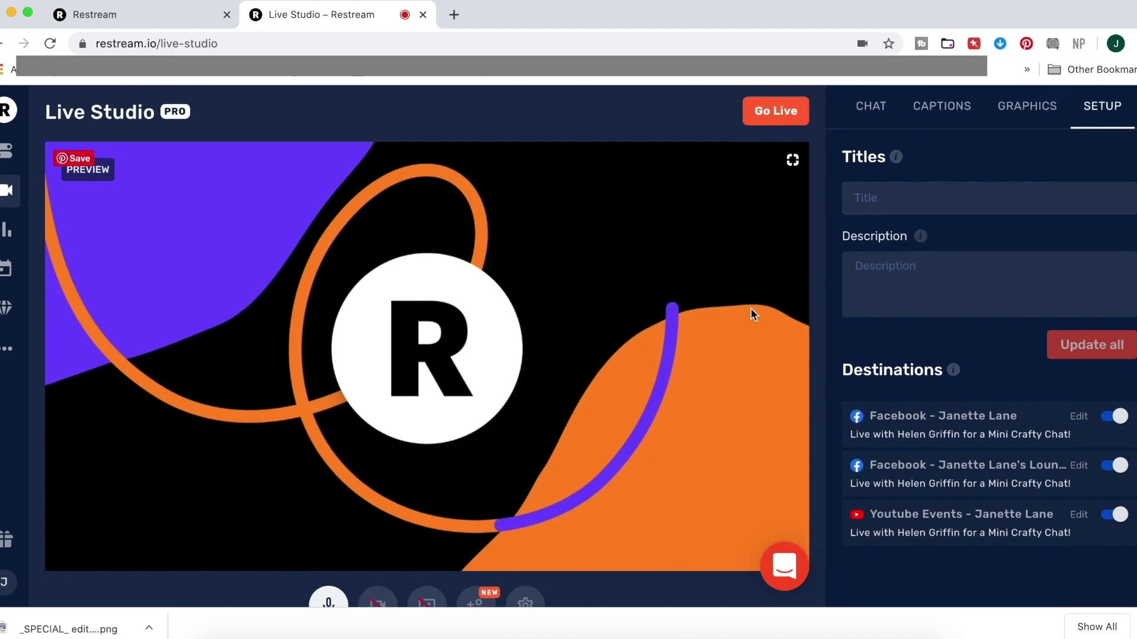
# Show the pink *SPECIAL* edition crafts overlay on the stream and open the Invite Guests panel.
pyautogui.click(1030, 112)
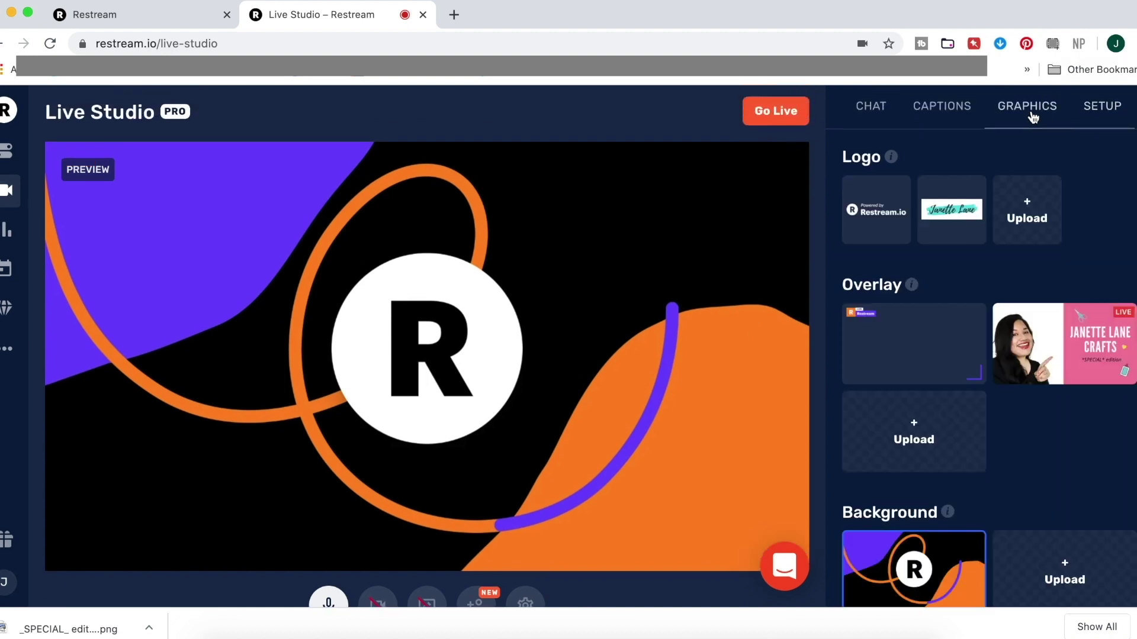
pyautogui.moveTo(1066, 342)
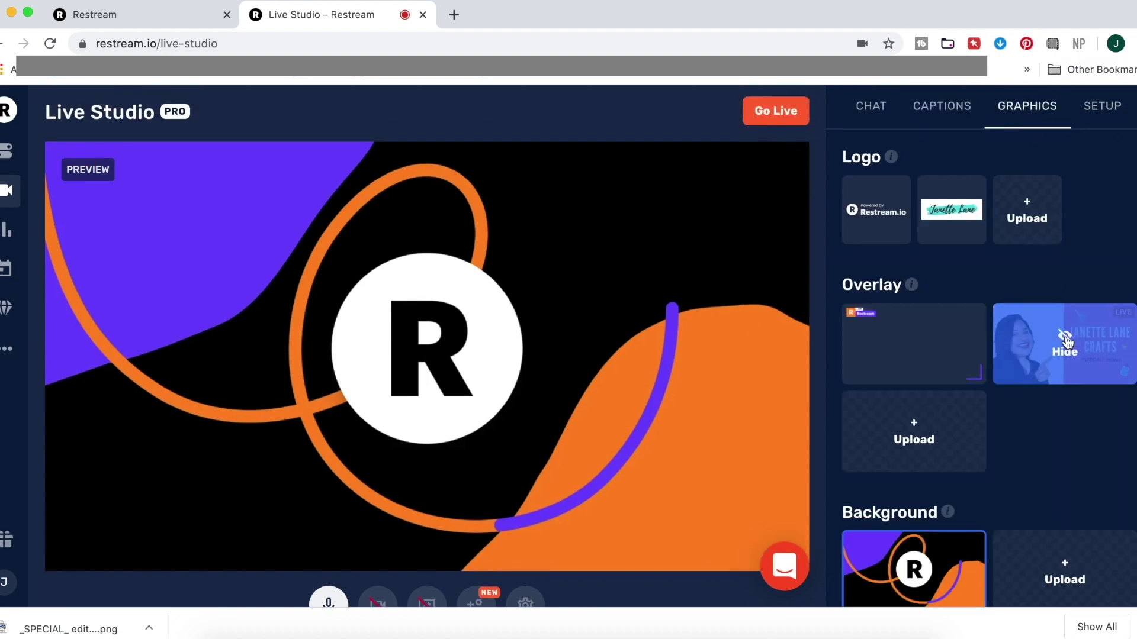
pyautogui.click(1066, 343)
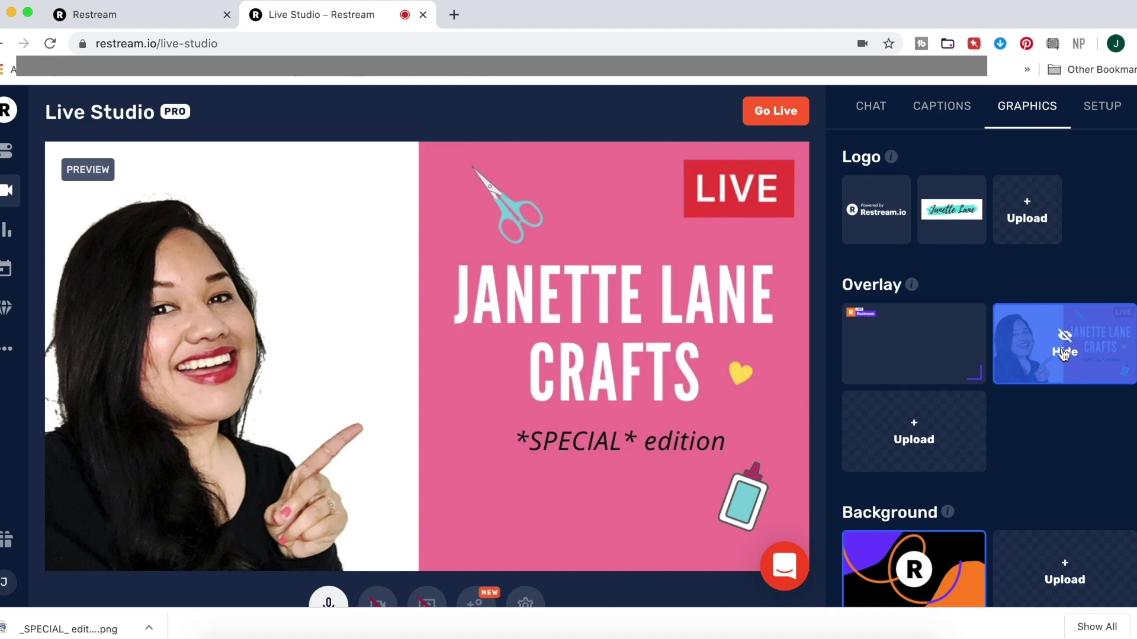
pyautogui.scroll(-3, 472, 497)
pyautogui.click(475, 501)
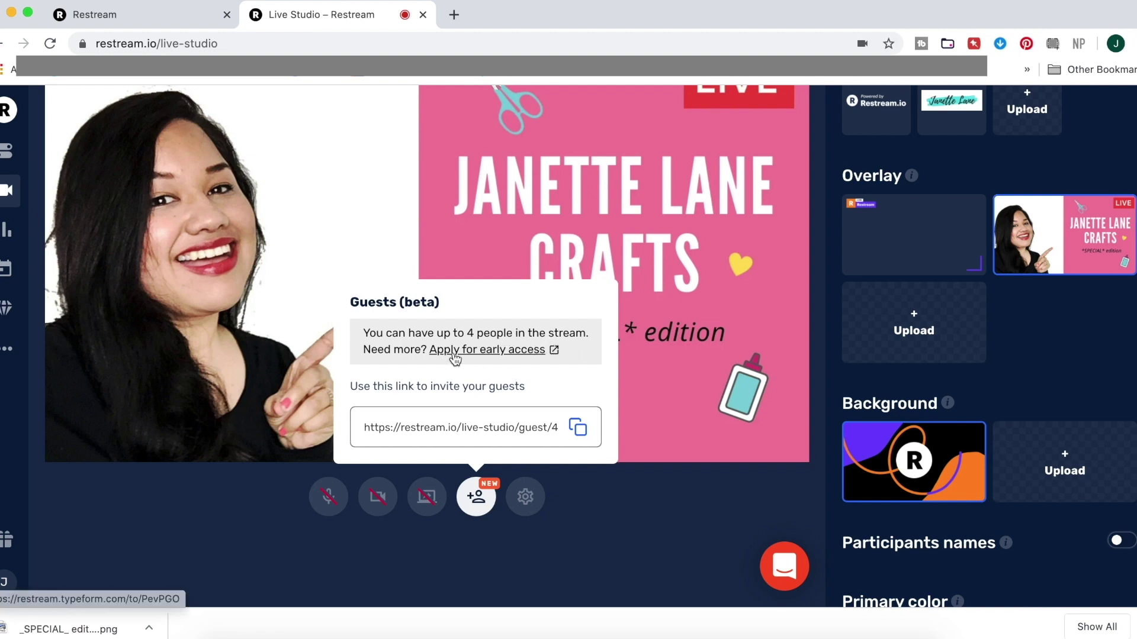
# Copy the guest invite URL from the Guests popup and close the popup.
pyautogui.click(583, 429)
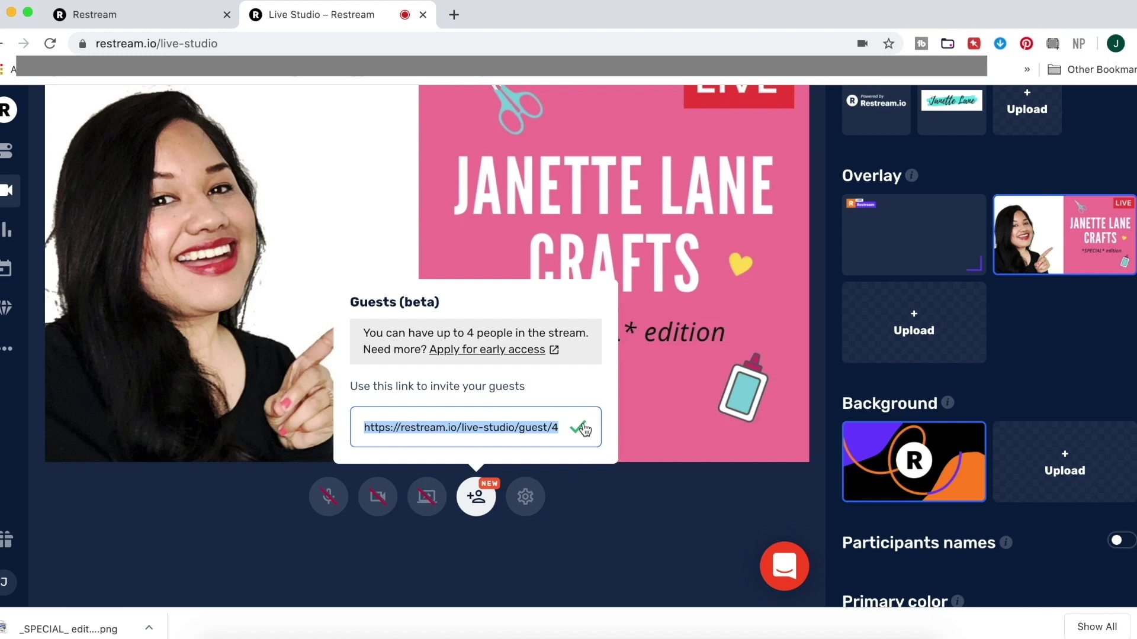
pyautogui.click(660, 524)
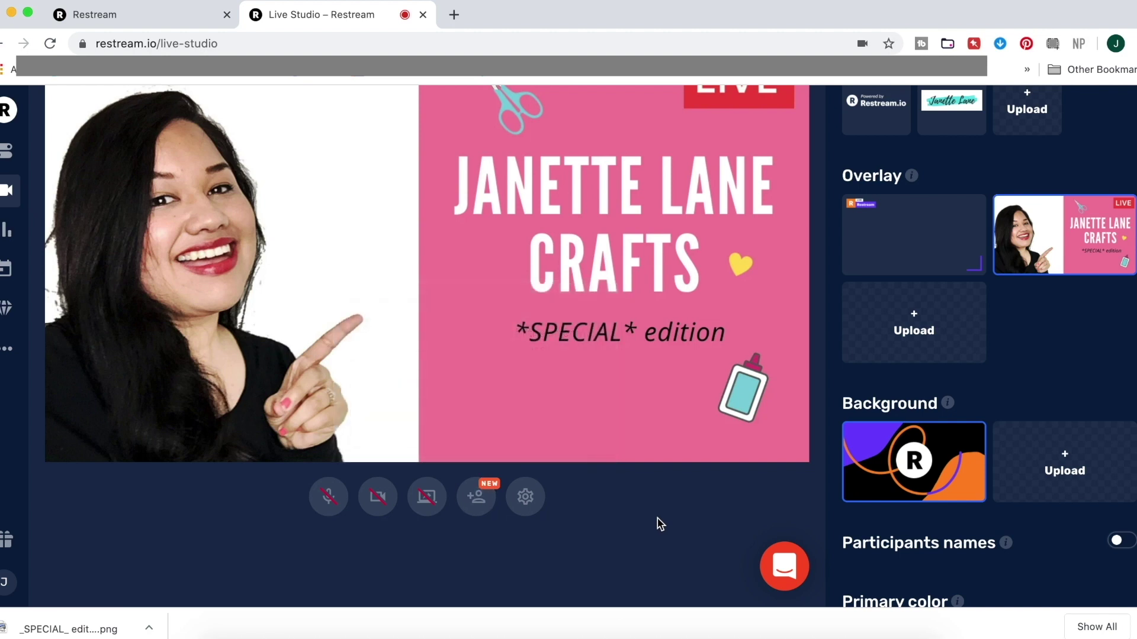
pyautogui.scroll(3, 696, 476)
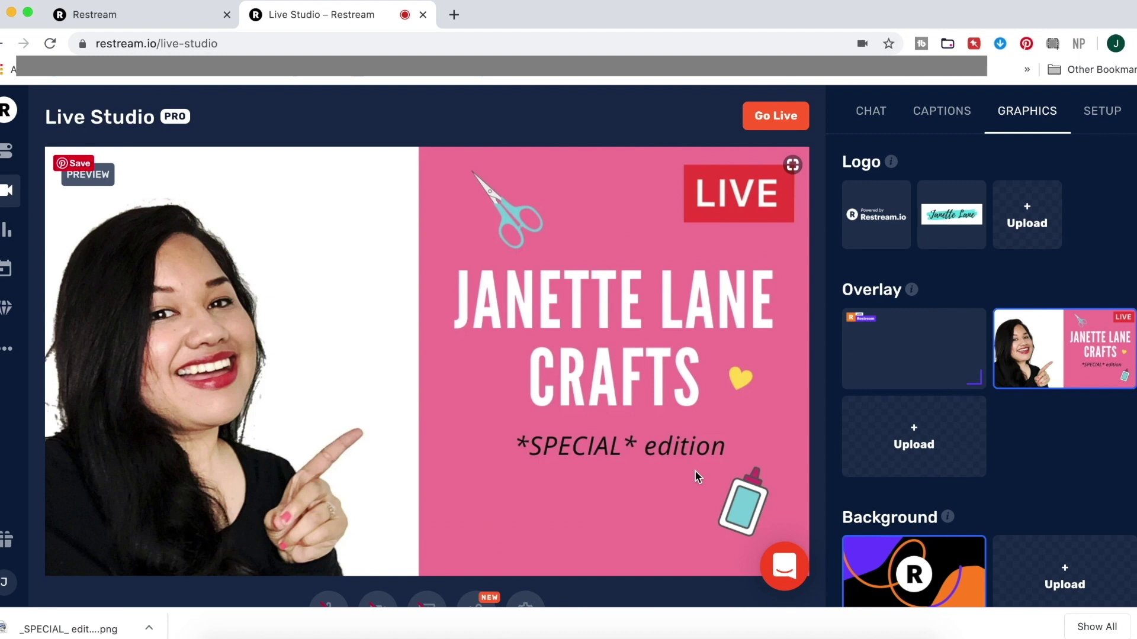
pyautogui.scroll(-1, 617, 482)
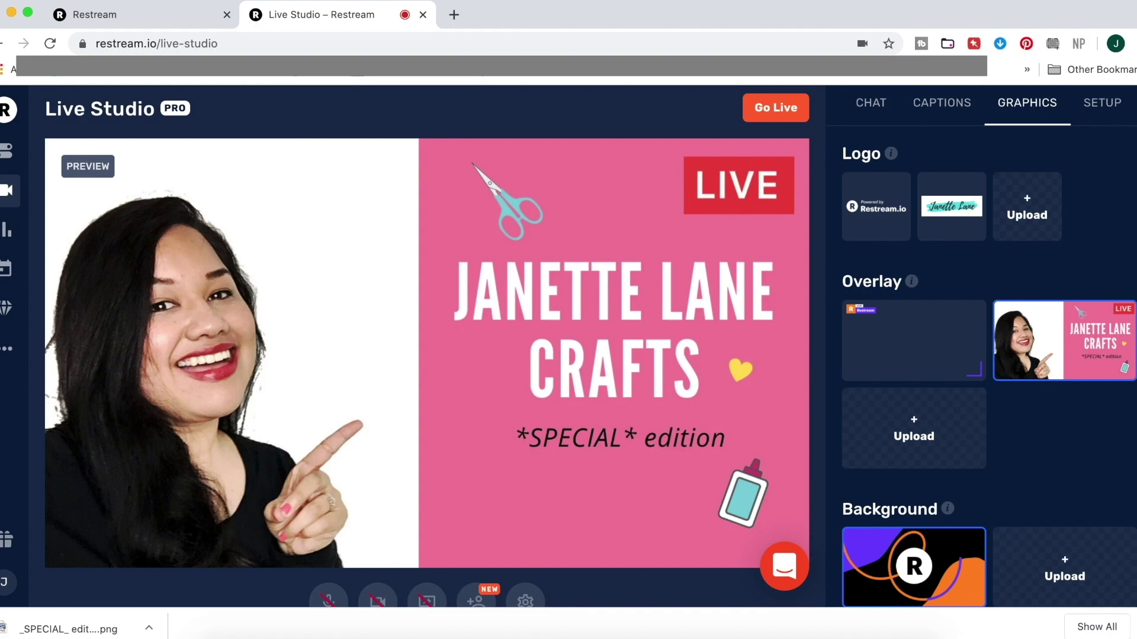
pyautogui.scroll(-4, 189, 516)
# Turn on Spotlight on your own participant tile so your camera goes on air.
pyautogui.click(189, 520)
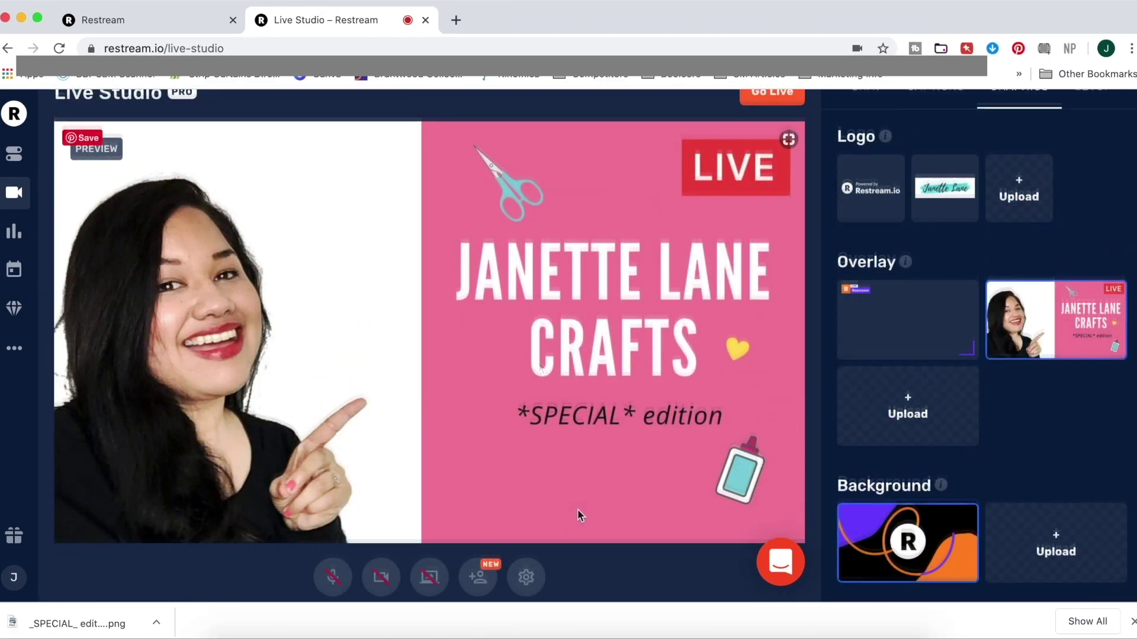
pyautogui.scroll(1, 577, 510)
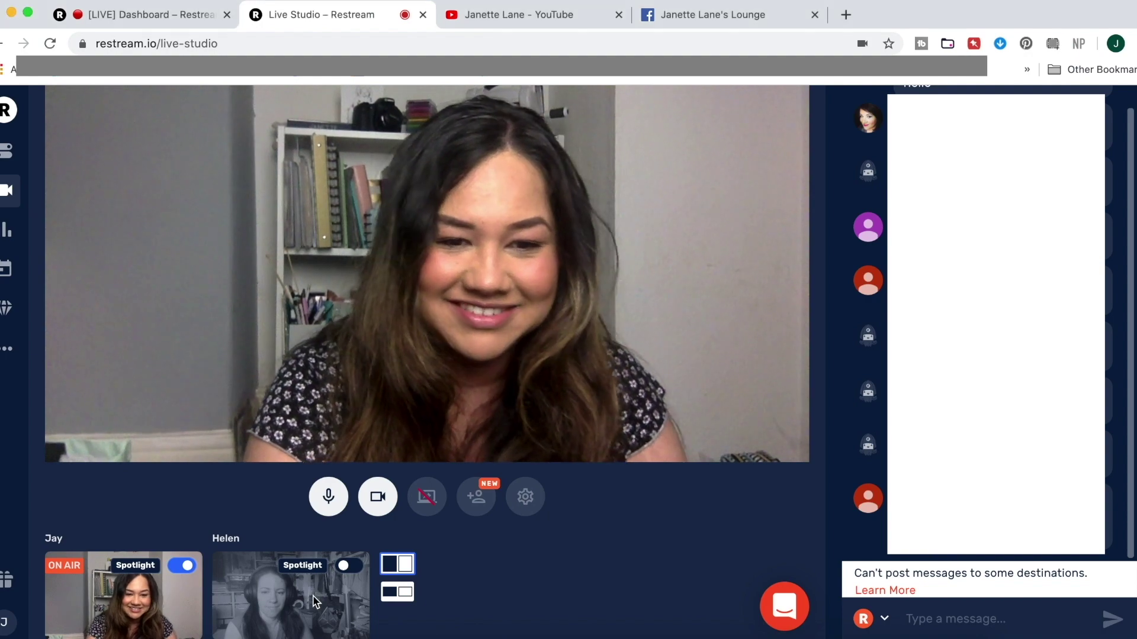
# Spotlight the guest so host and guest appear side by side, and raise the system volume.
pyautogui.moveTo(351, 571)
pyautogui.click(351, 567)
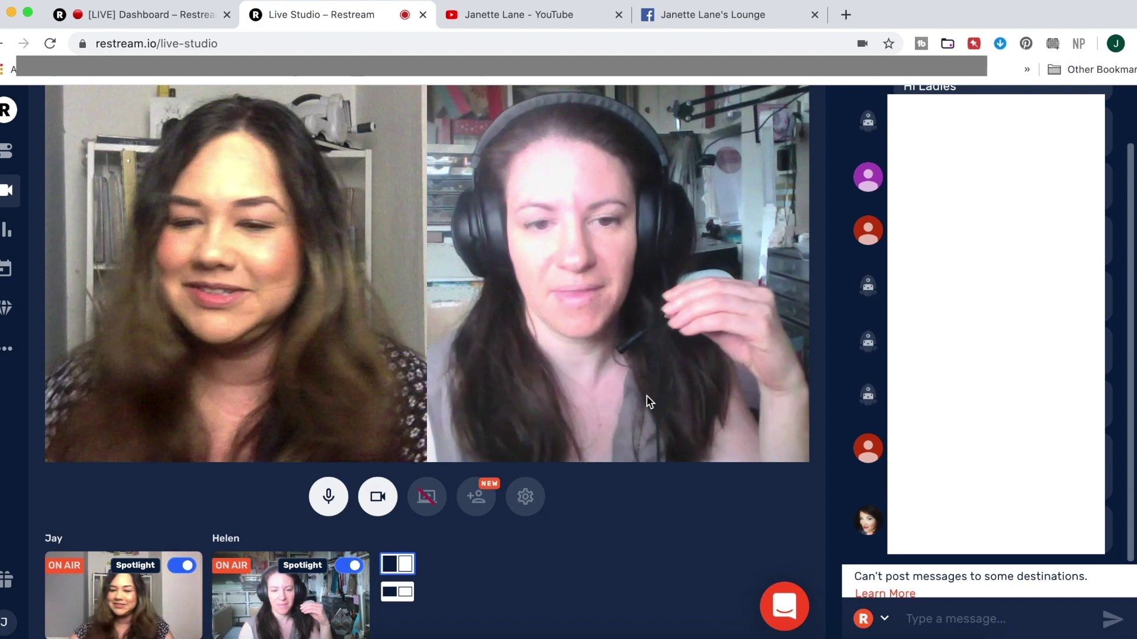
pyautogui.press('XF86AudioRaiseVolume')
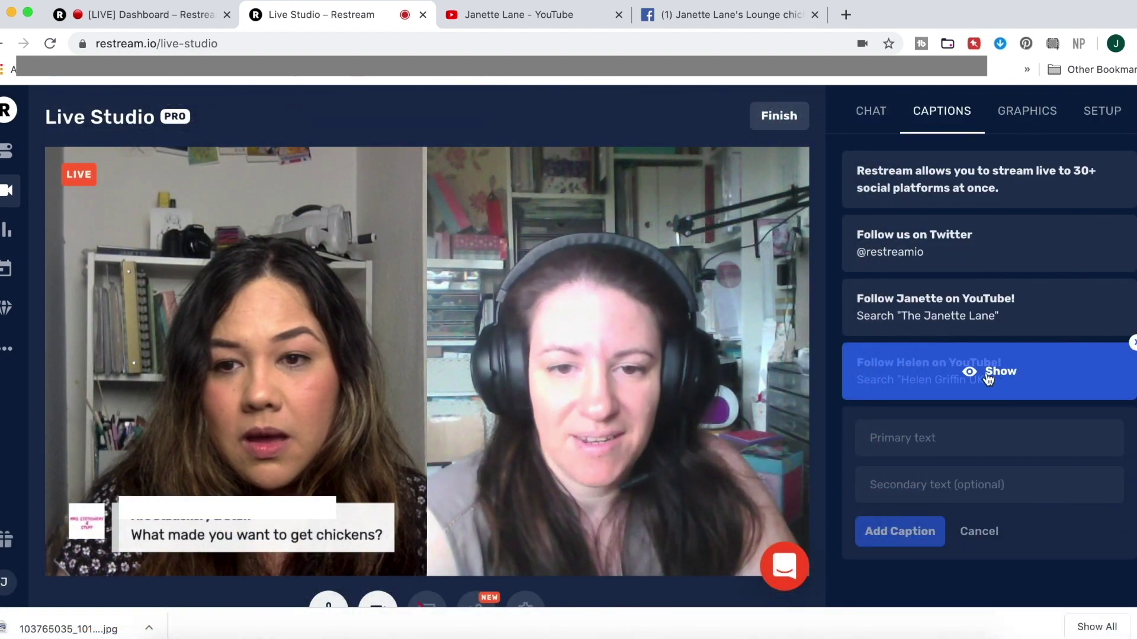
# Put the guest's follow-on-YouTube caption on stream for a few seconds, then hide it.
pyautogui.click(995, 371)
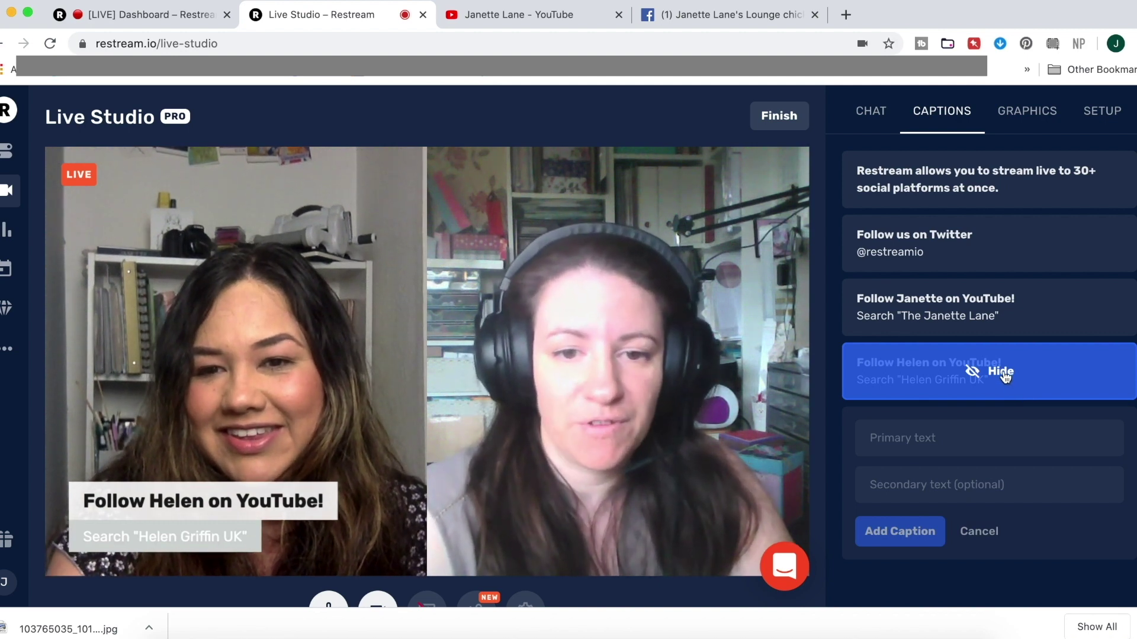
pyautogui.click(1003, 371)
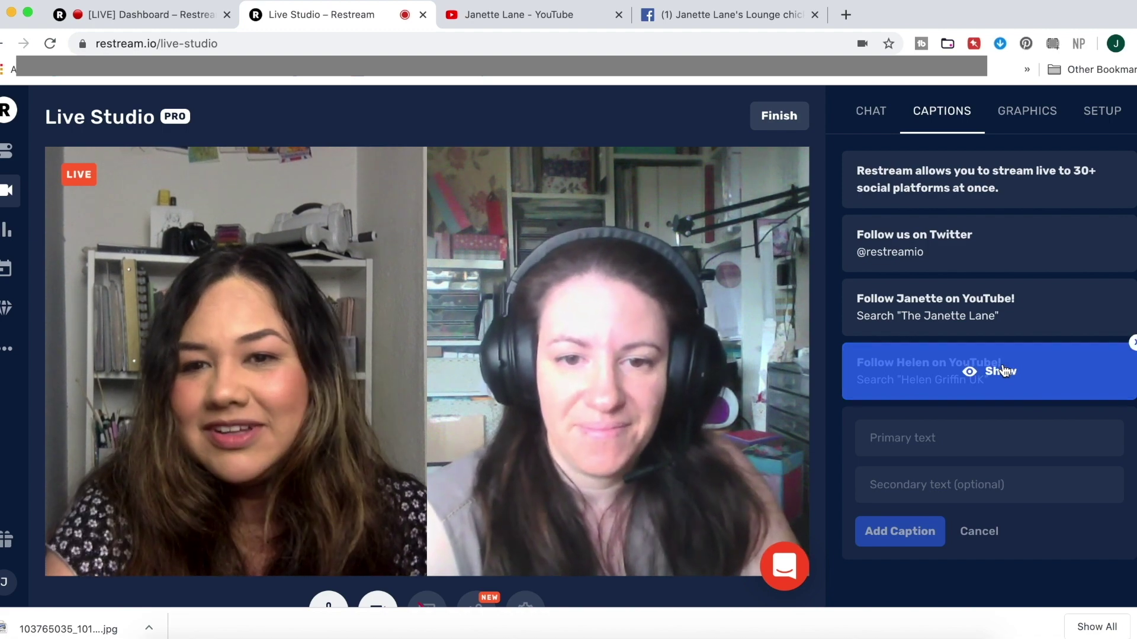
pyautogui.click(865, 127)
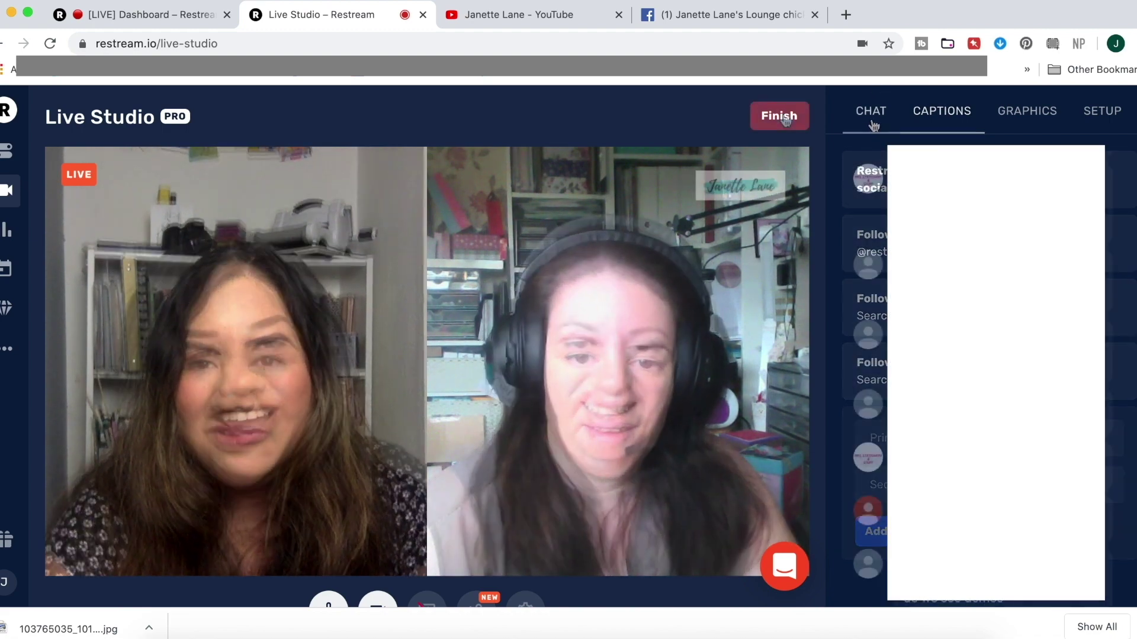
# Switch to the CHAT feed, then Finish the broadcast and confirm with OK.
pyautogui.click(869, 116)
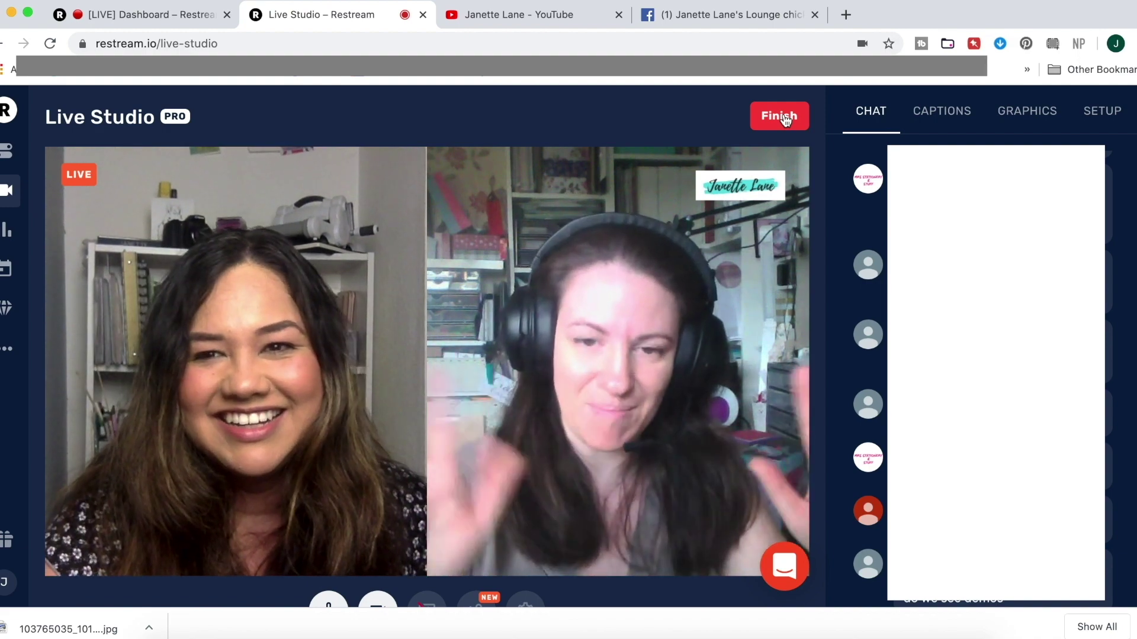
pyautogui.click(785, 120)
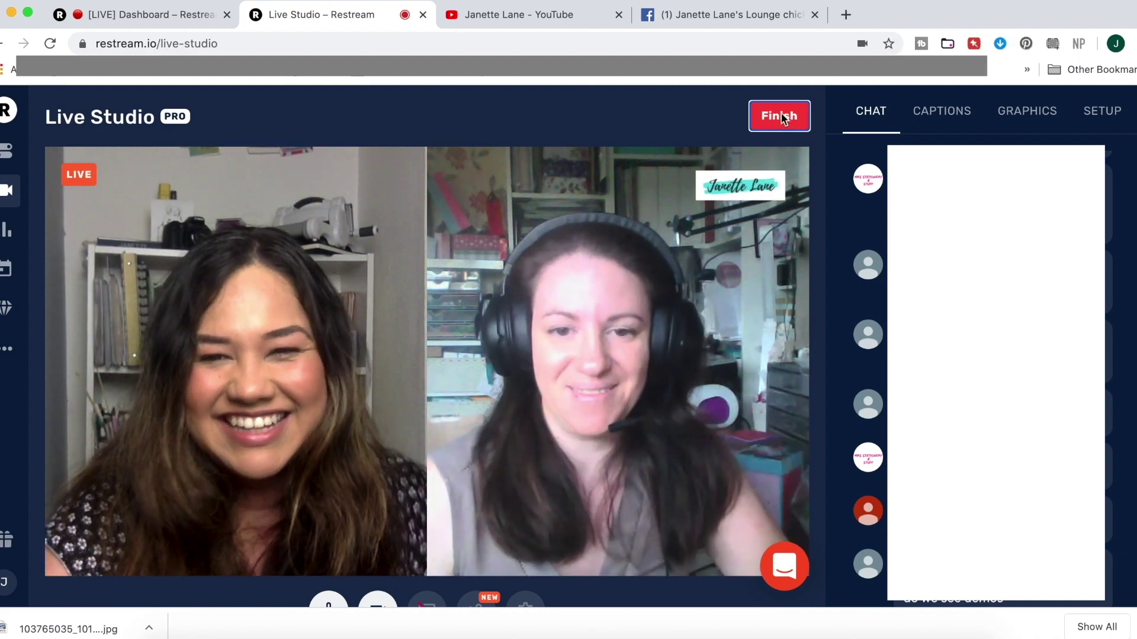
pyautogui.click(715, 136)
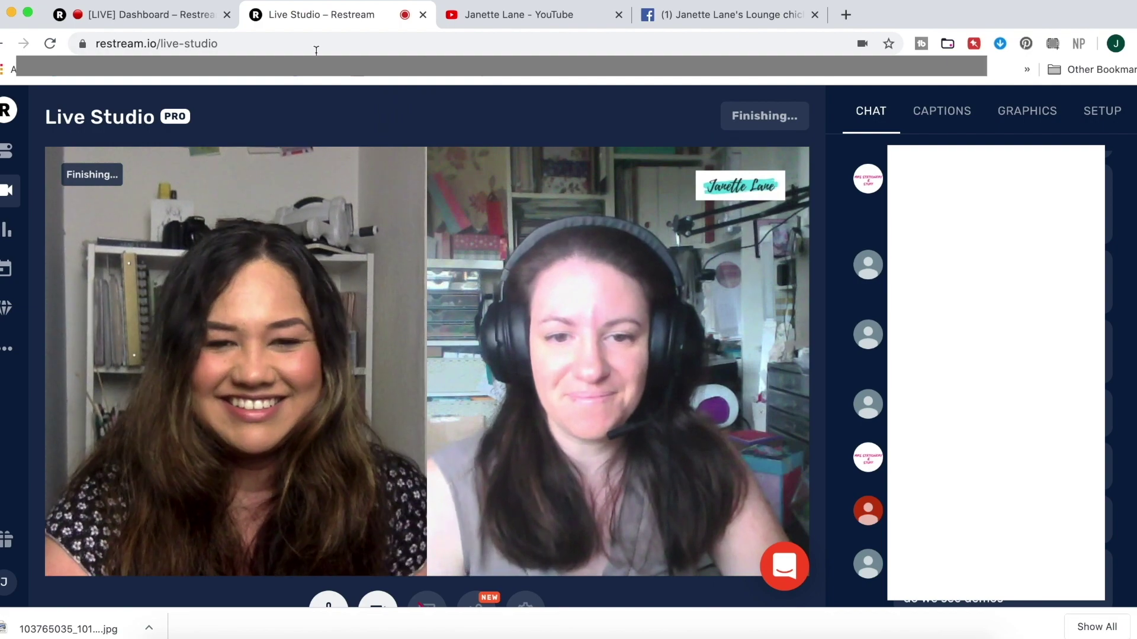